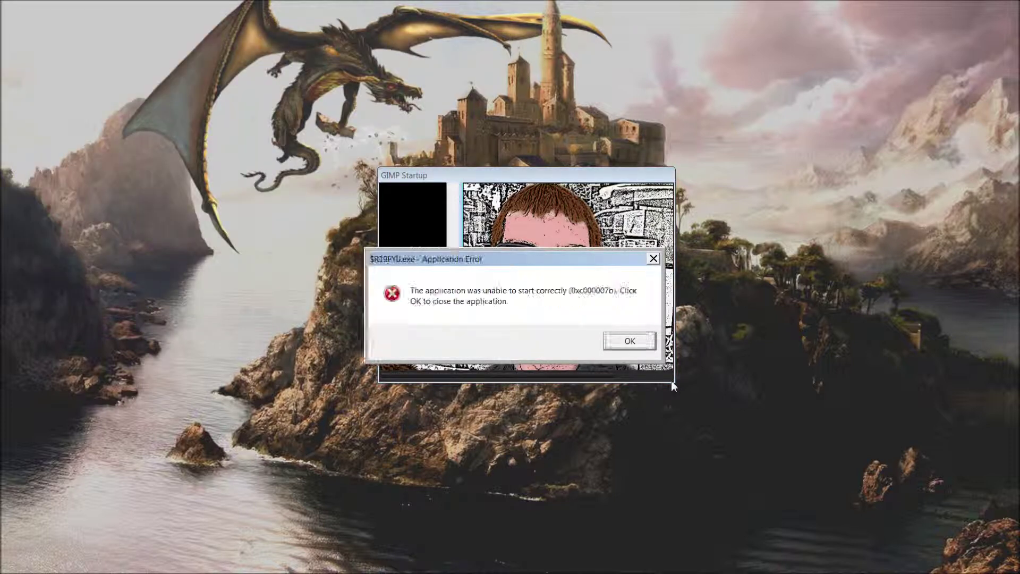
# Dismiss the Application Error message shown over the GIMP startup splash
pyautogui.press('Return')
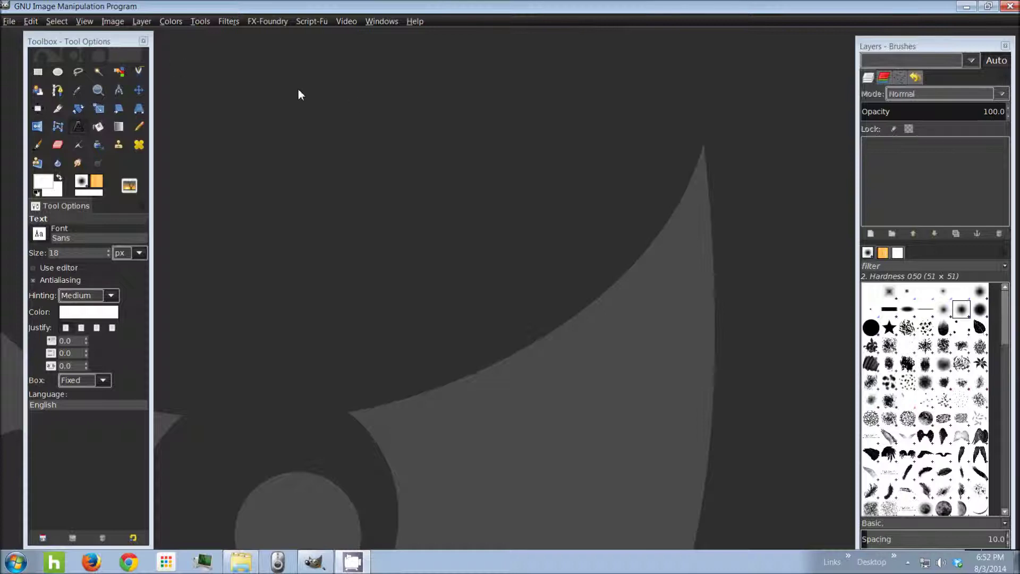
# Create a new 550 × 350 pixel white image through File > New
pyautogui.click(9, 24)
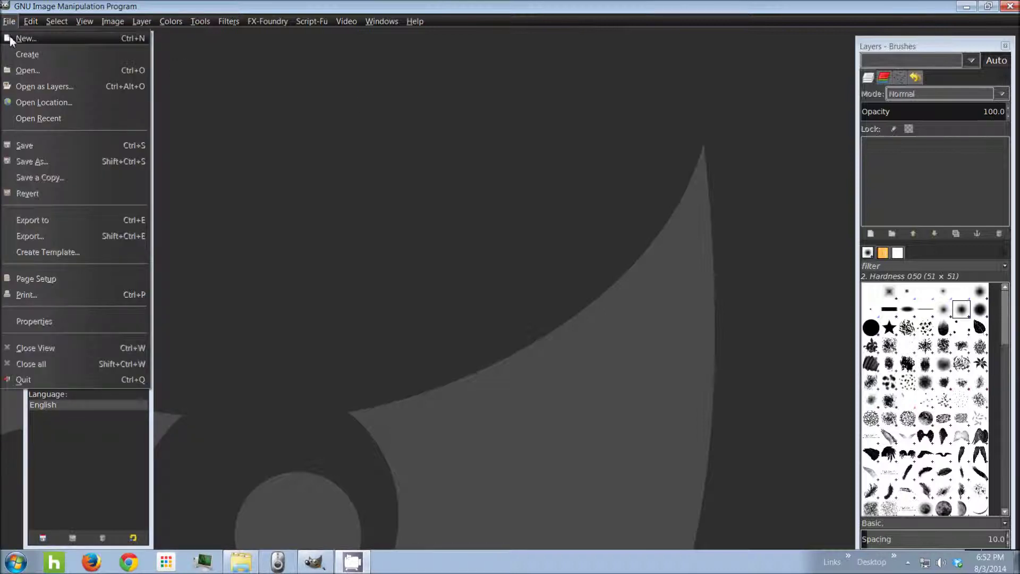
pyautogui.click(21, 38)
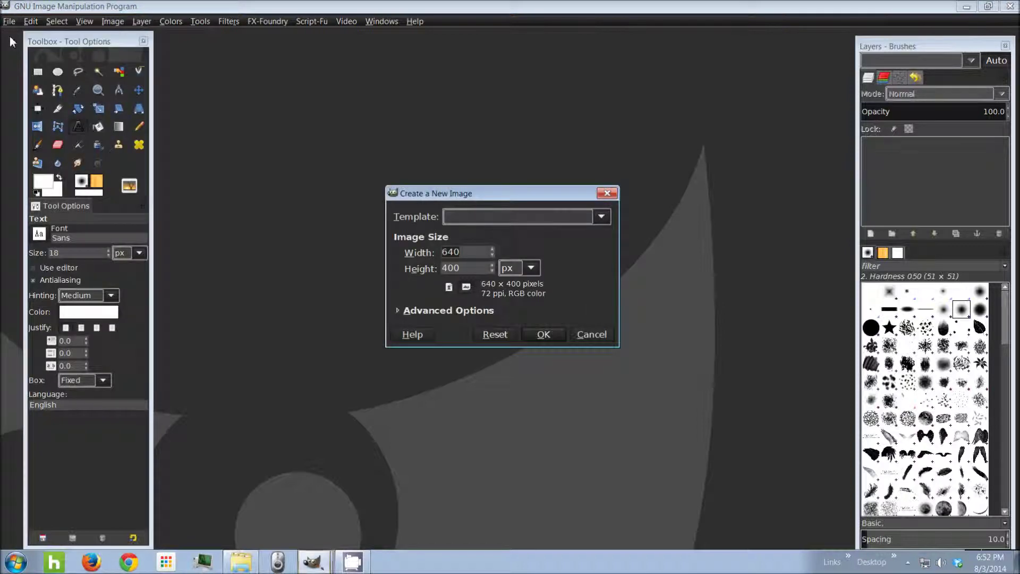
pyautogui.doubleClick(464, 254)
pyautogui.write('550')
pyautogui.press('Tab')
pyautogui.write('300')
pyautogui.press('BackSpace')
pyautogui.press('BackSpace')
pyautogui.write('50')
pyautogui.click(542, 335)
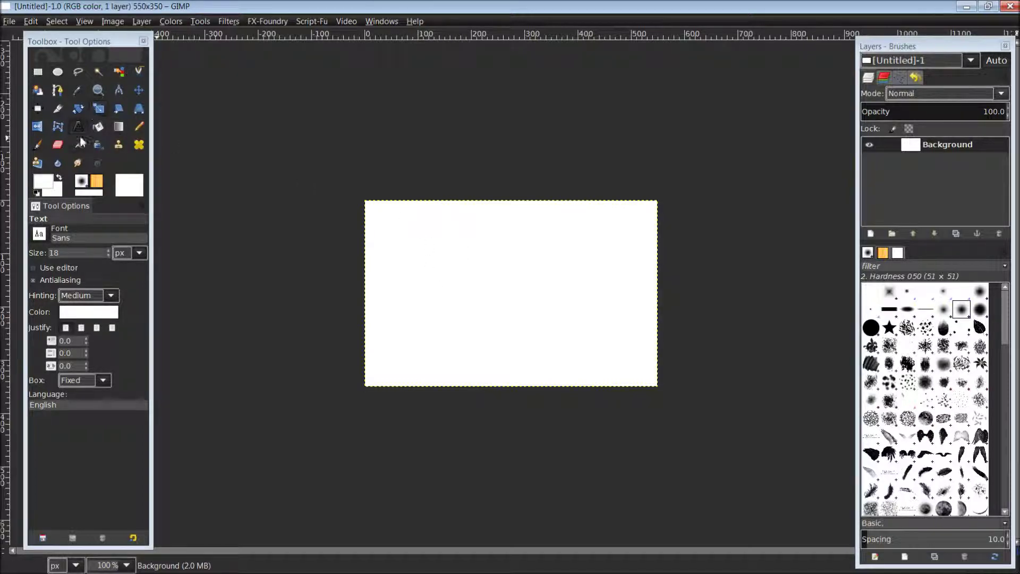
# Set the foreground colour to pure red
pyautogui.click(48, 183)
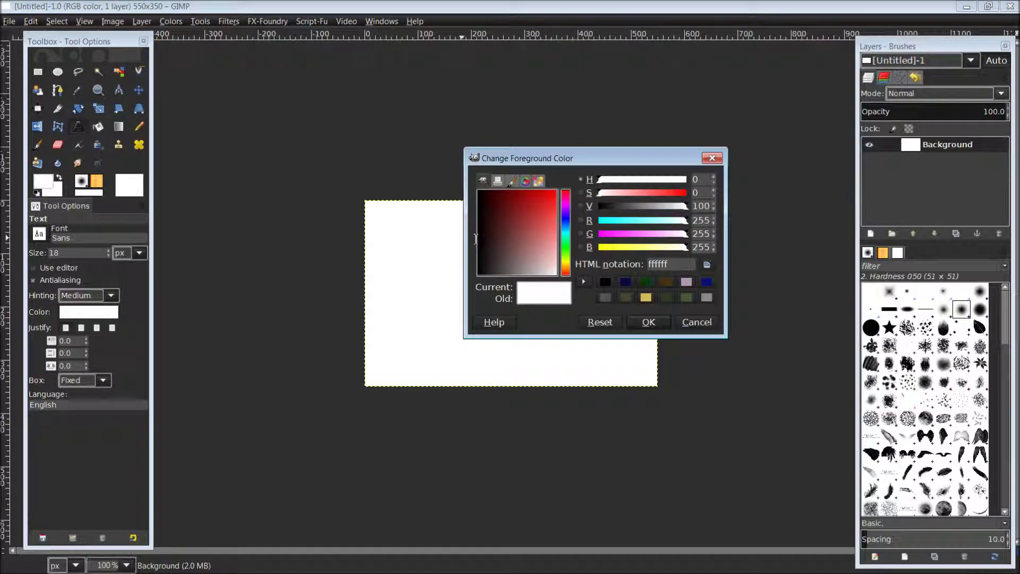
pyautogui.moveTo(553, 230); pyautogui.dragTo(558, 193)
pyautogui.click(649, 322)
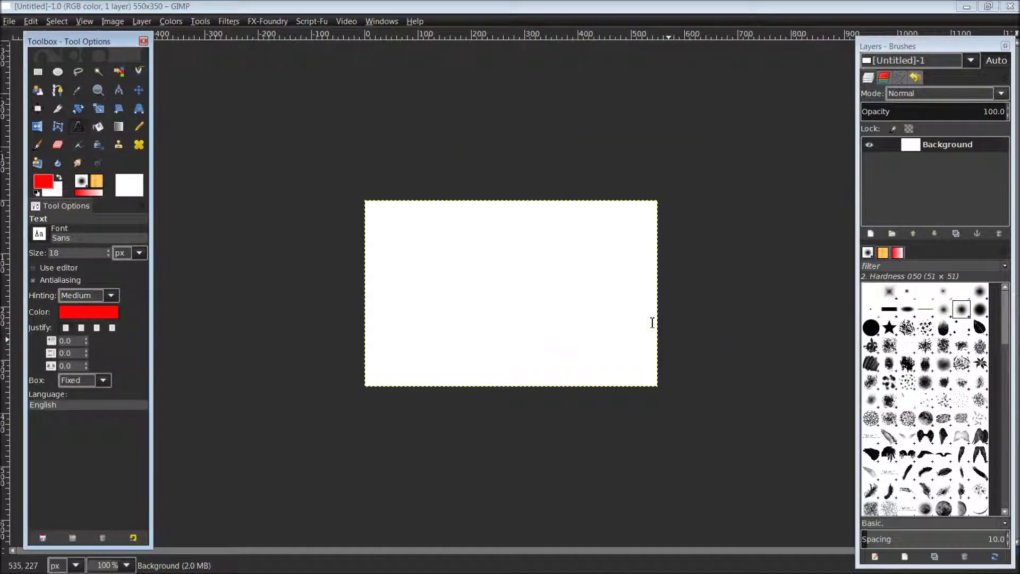
# Paint 'GIMP' with a large looping swirl using the Paintbrush
pyautogui.click(37, 145)
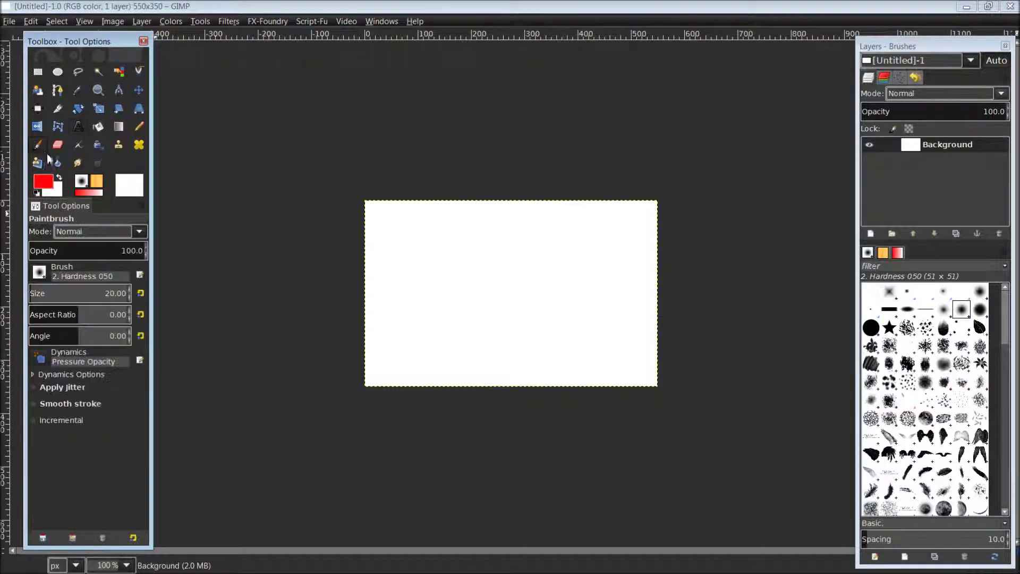
pyautogui.moveTo(403, 254)
pyautogui.mouseDown()
pyautogui.moveTo(446, 237)
pyautogui.moveTo(448, 269)
pyautogui.moveTo(481, 323)
pyautogui.moveTo(547, 333)
pyautogui.moveTo(585, 285)
pyautogui.moveTo(563, 264)
pyautogui.moveTo(506, 297)
pyautogui.moveTo(484, 333)
pyautogui.moveTo(431, 319)
pyautogui.moveTo(409, 262)
pyautogui.mouseUp()
pyautogui.moveTo(494, 219)
pyautogui.mouseDown()
pyautogui.moveTo(473, 241)
pyautogui.moveTo(501, 273)
pyautogui.mouseUp()
pyautogui.moveTo(523, 231)
pyautogui.mouseDown()
pyautogui.moveTo(524, 256)
pyautogui.moveTo(564, 224)
pyautogui.moveTo(584, 230)
pyautogui.moveTo(586, 261)
pyautogui.moveTo(604, 269)
pyautogui.moveTo(628, 237)
pyautogui.moveTo(630, 264)
pyautogui.moveTo(603, 261)
pyautogui.mouseUp()
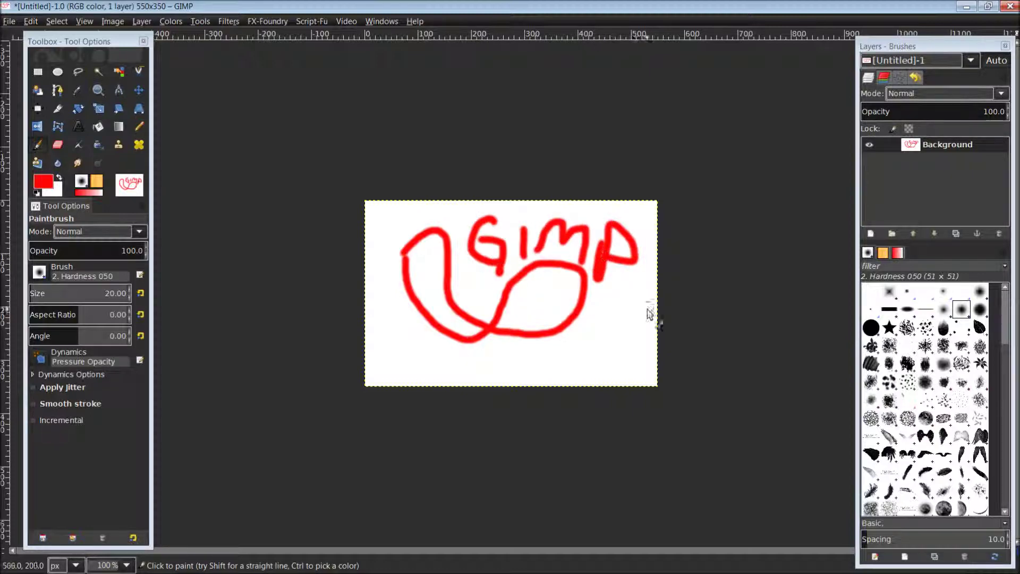
# Start exporting the image as splash.jpg with JPEG as the file type
pyautogui.click(11, 22)
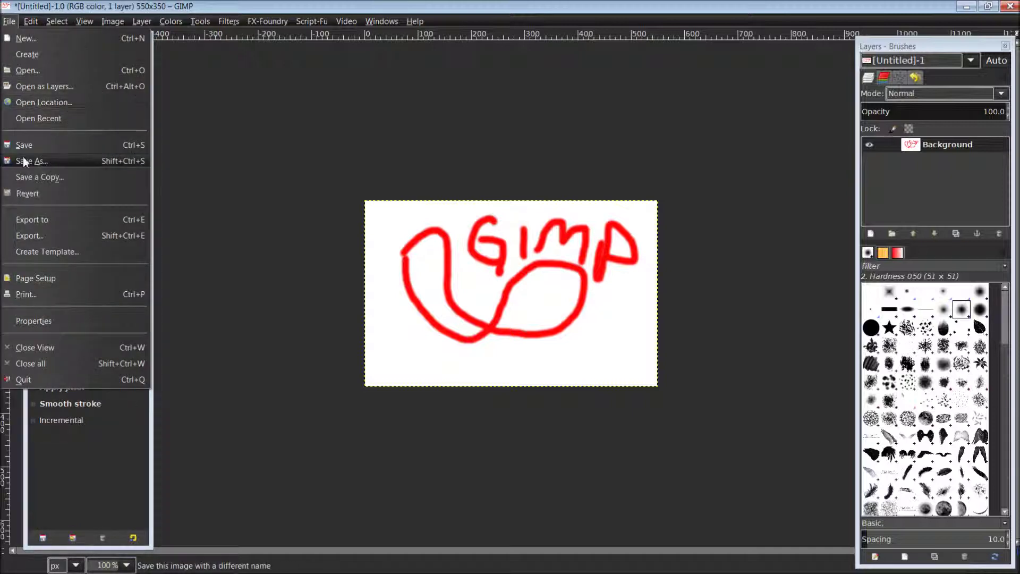
pyautogui.click(27, 237)
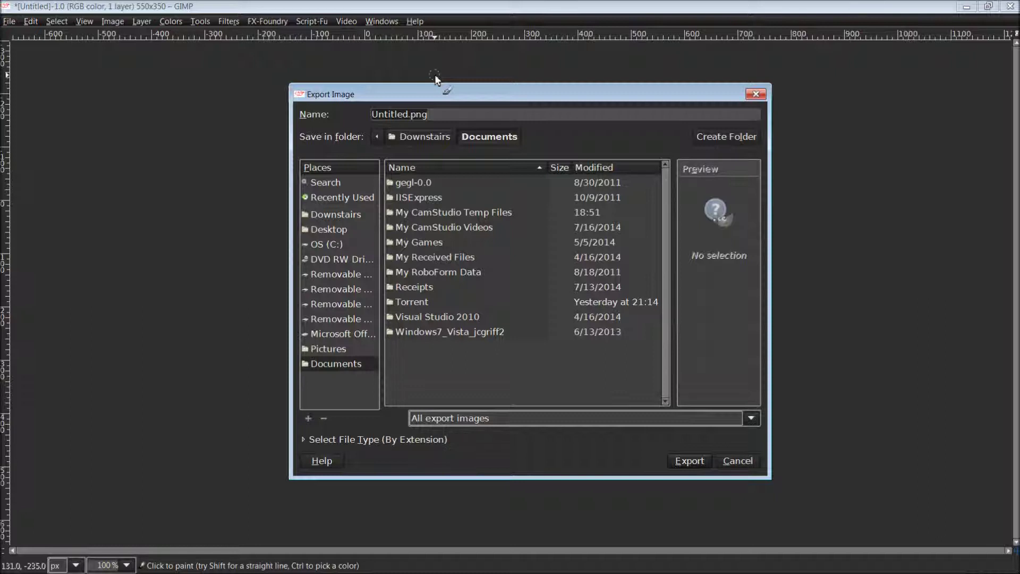
pyautogui.write('splash.jpg')
pyautogui.click(611, 422)
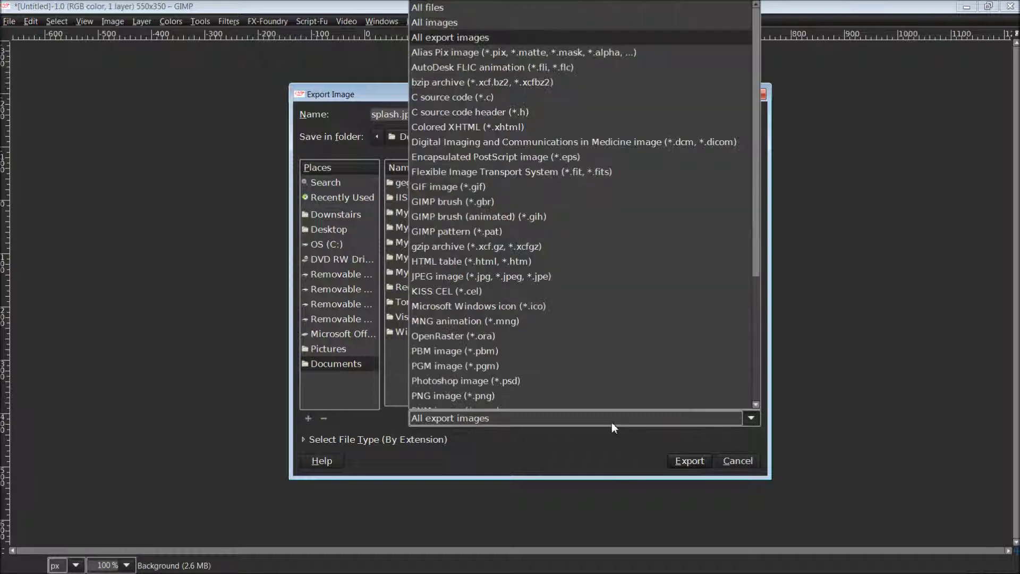
pyautogui.click(567, 275)
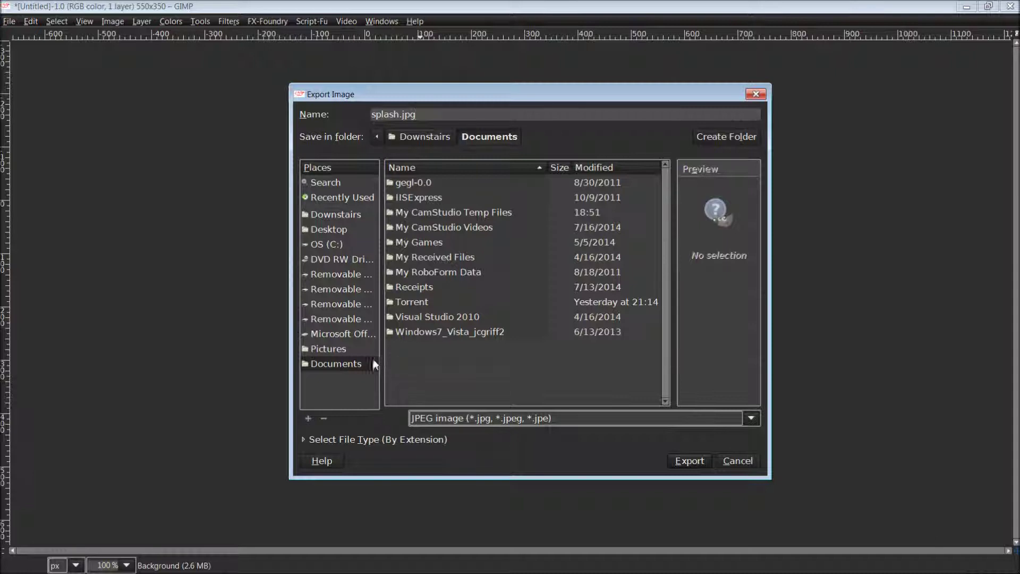
# Save it into Pictures > Graphics > GIMP Pics at JPEG quality 100
pyautogui.click(330, 349)
pyautogui.doubleClick(425, 272)
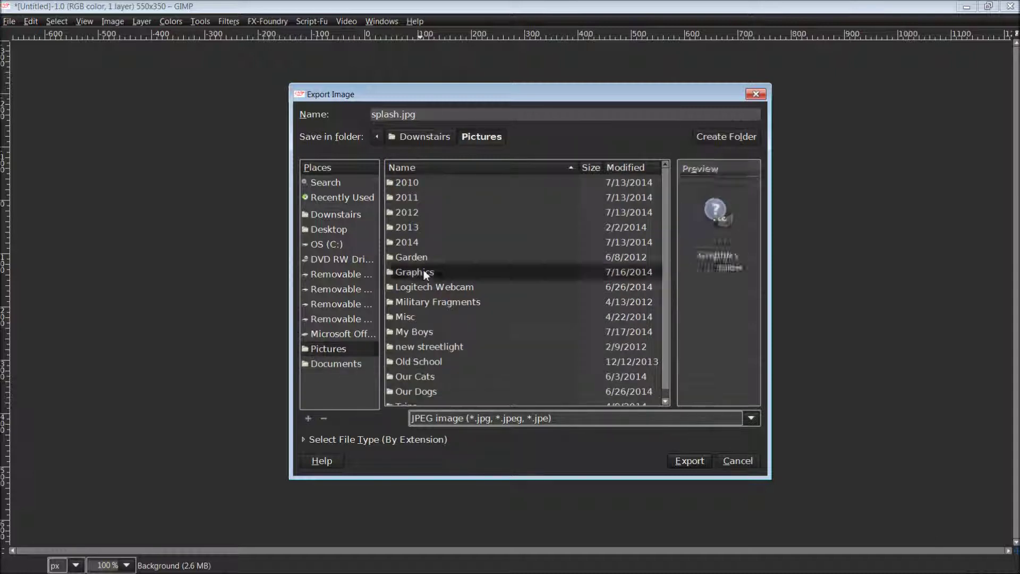
pyautogui.doubleClick(430, 272)
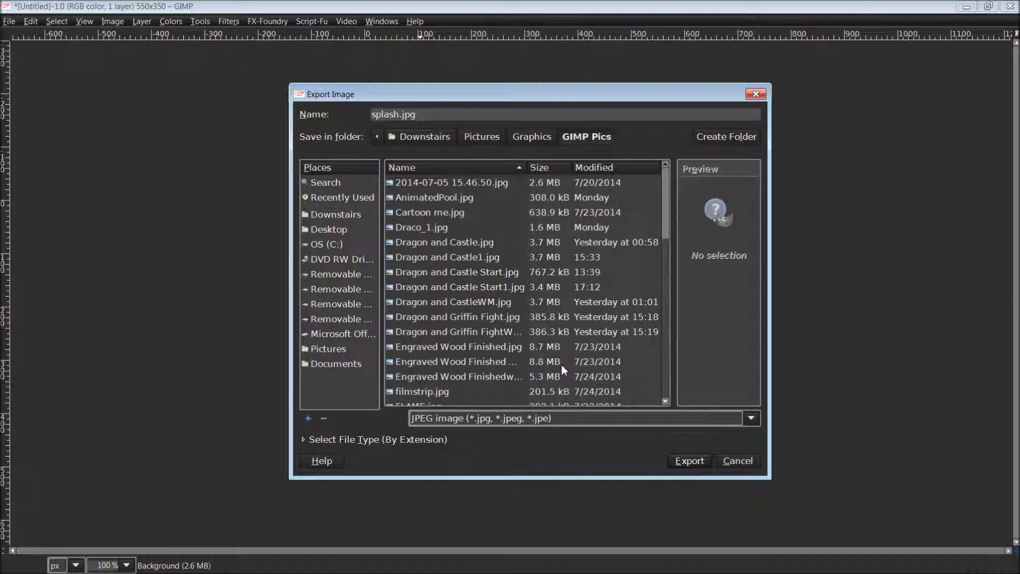
pyautogui.click(687, 459)
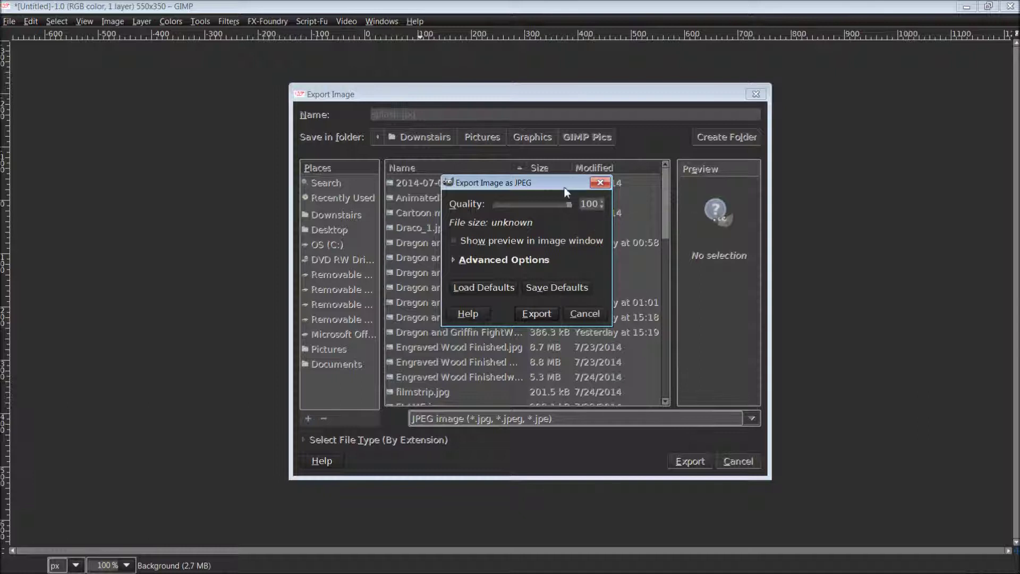
pyautogui.moveTo(561, 186); pyautogui.dragTo(578, 174)
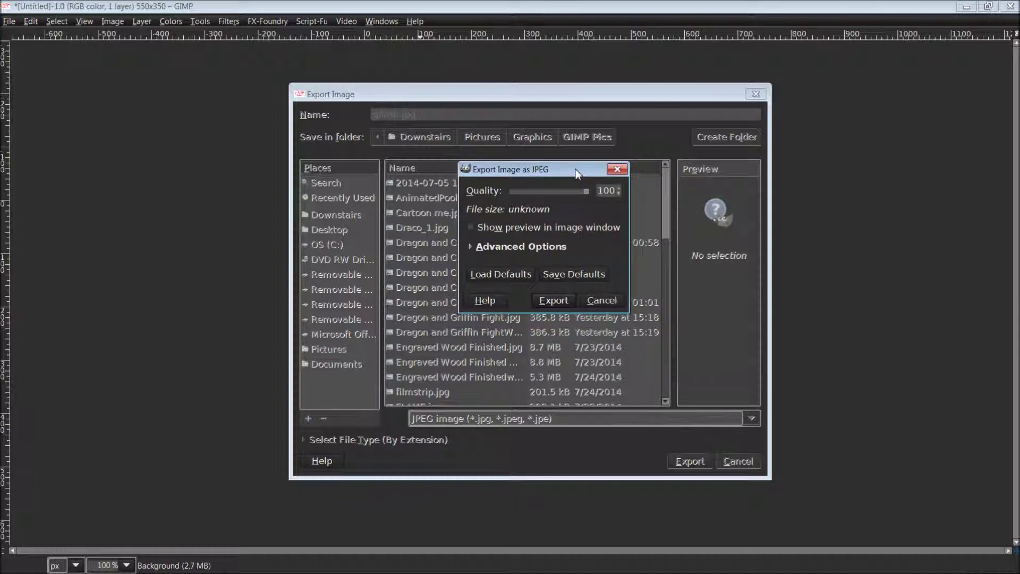
pyautogui.click(554, 300)
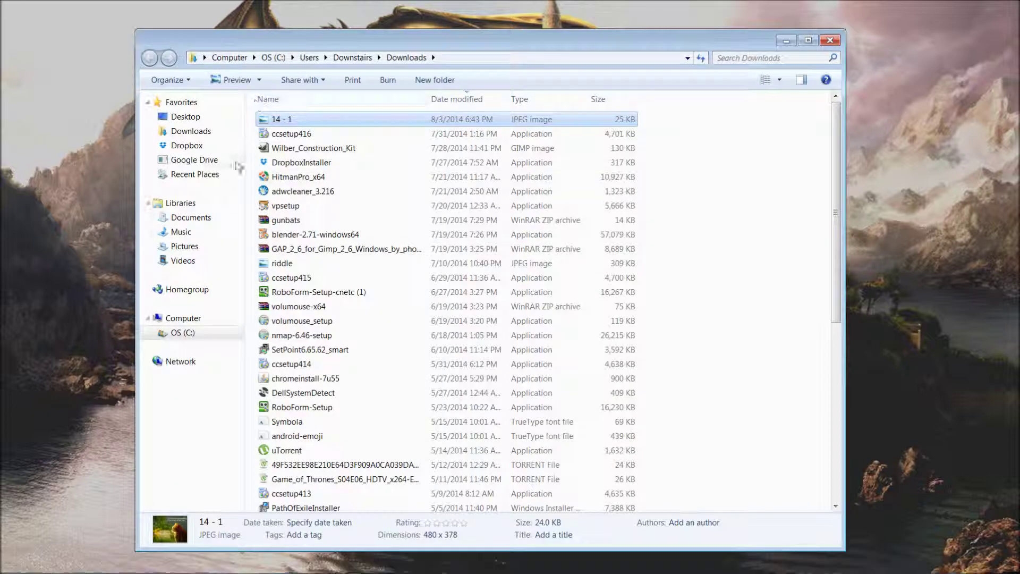
# Browse to the Pictures > Graphics > GIMP Pics folder
pyautogui.click(200, 247)
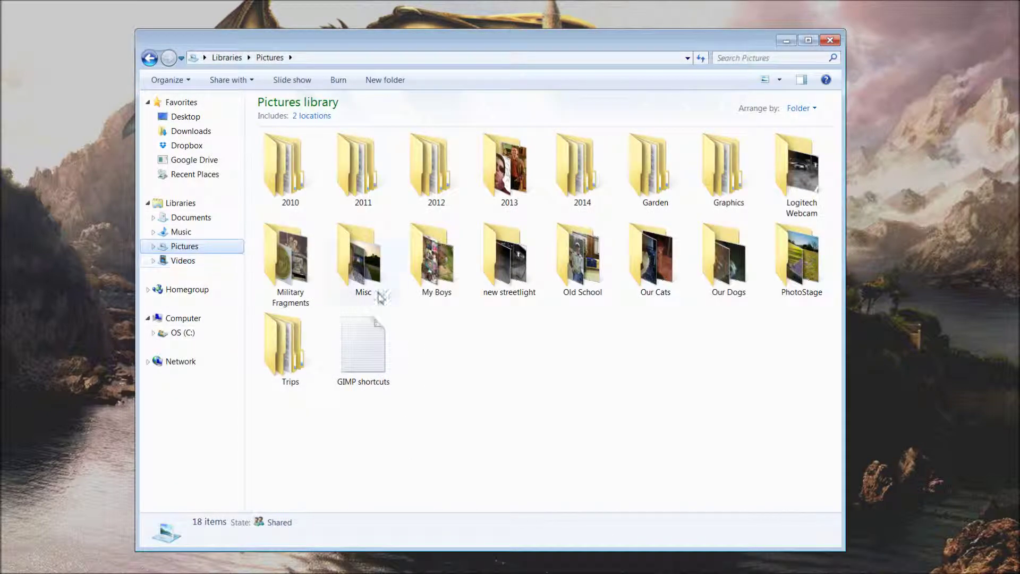
pyautogui.click(674, 196)
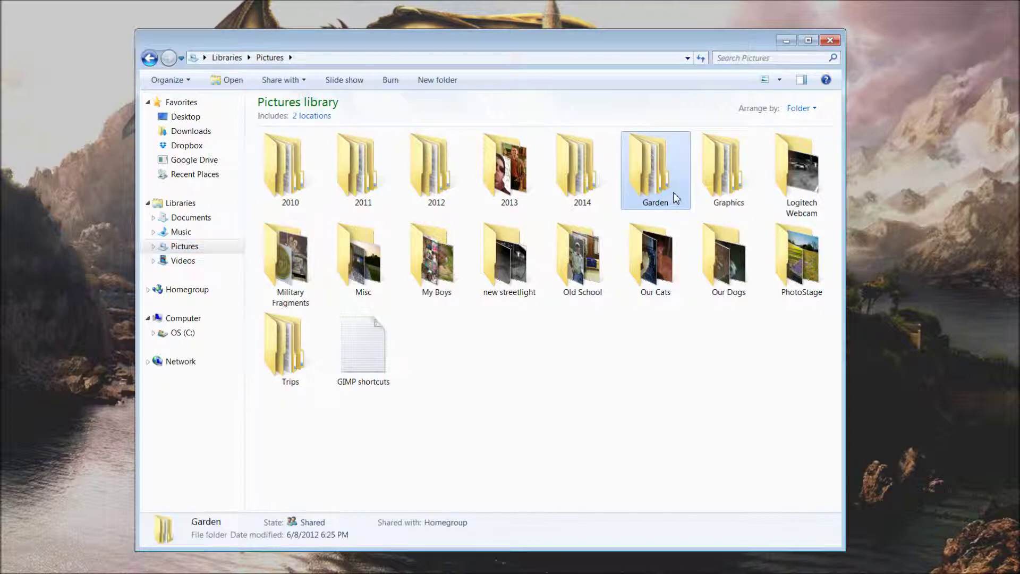
pyautogui.doubleClick(715, 196)
pyautogui.click(702, 199)
pyautogui.doubleClick(703, 199)
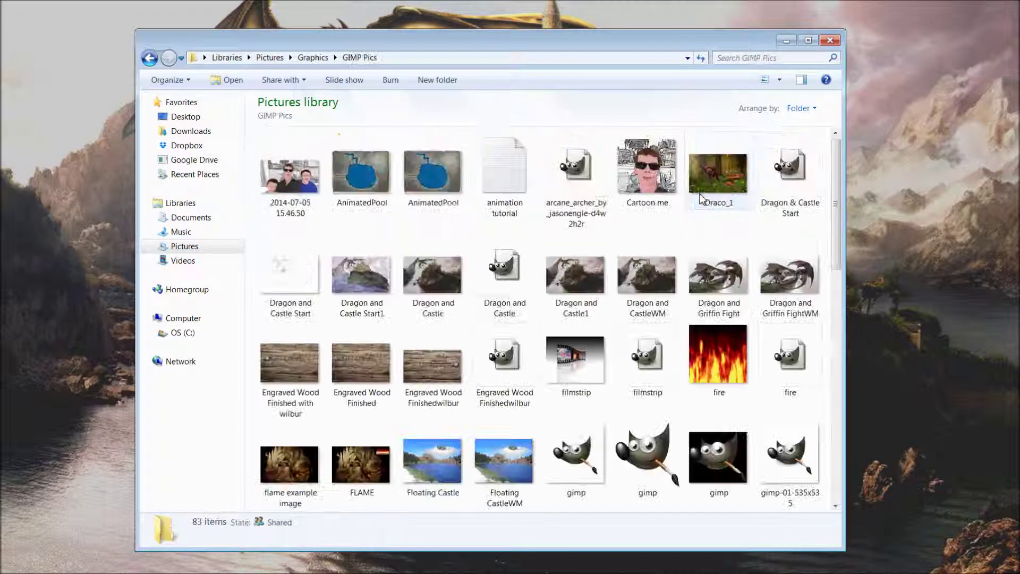
pyautogui.scroll(-10, 613, 302)
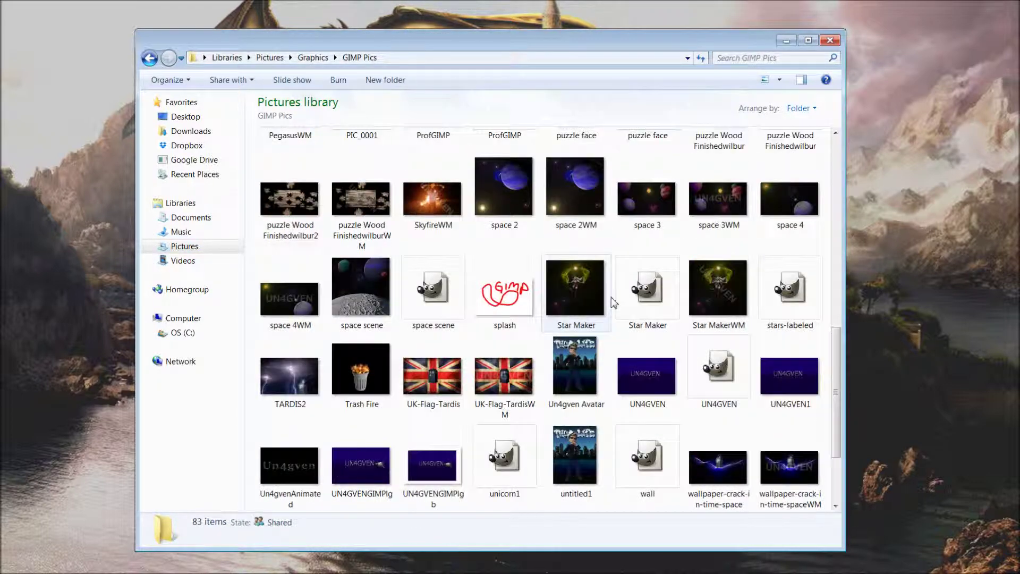
pyautogui.scroll(-2, 614, 302)
# Preview the splash image full size, then close the viewer
pyautogui.click(494, 212)
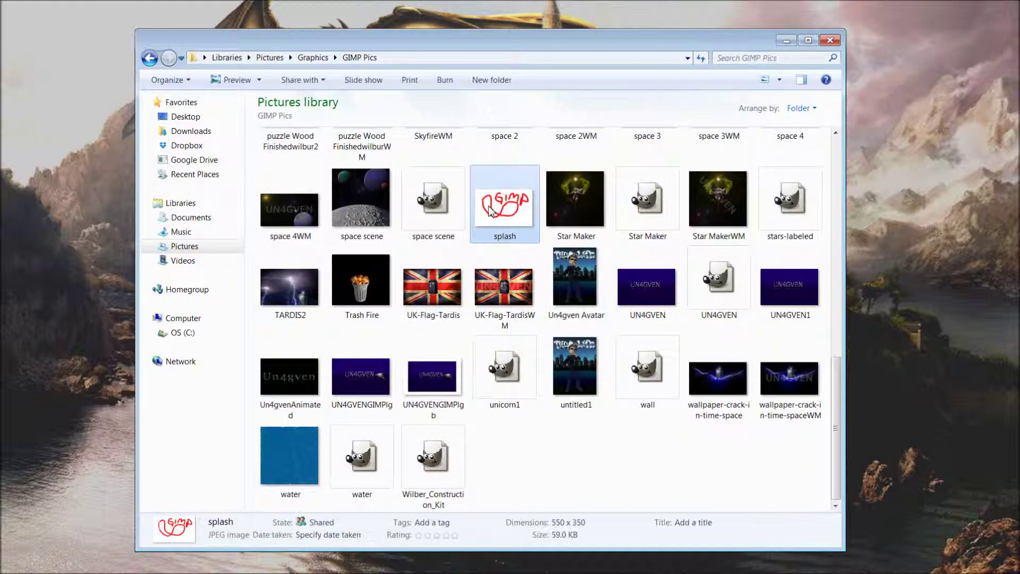
pyautogui.doubleClick(494, 211)
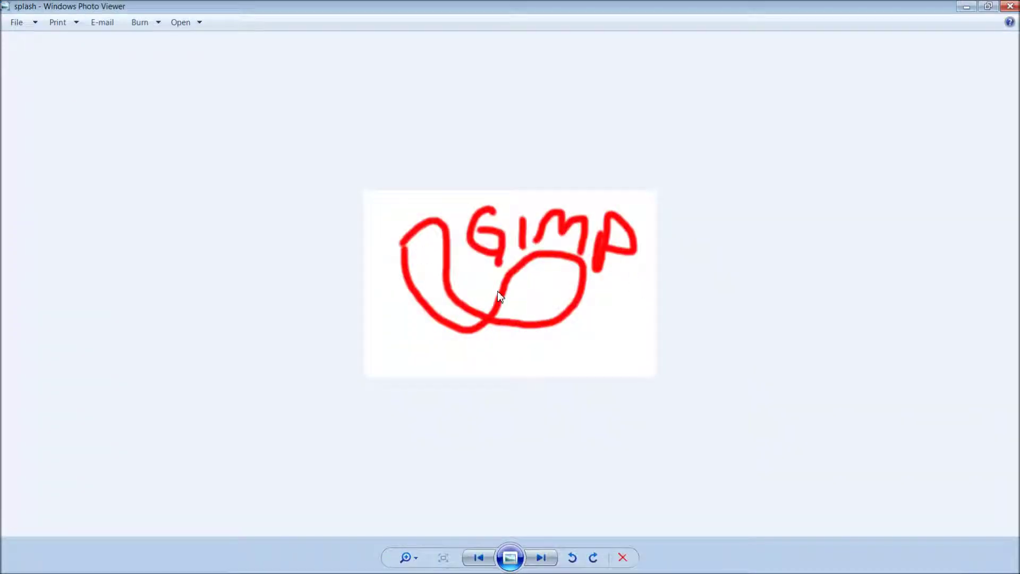
pyautogui.click(1011, 7)
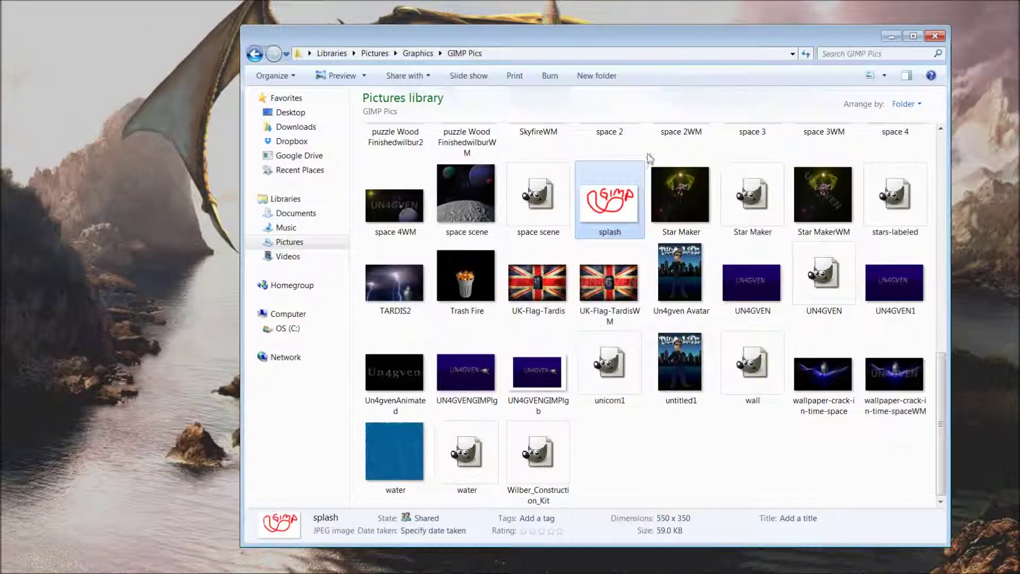
# Cut the splash image to the clipboard so it can be moved
pyautogui.rightClick(618, 197)
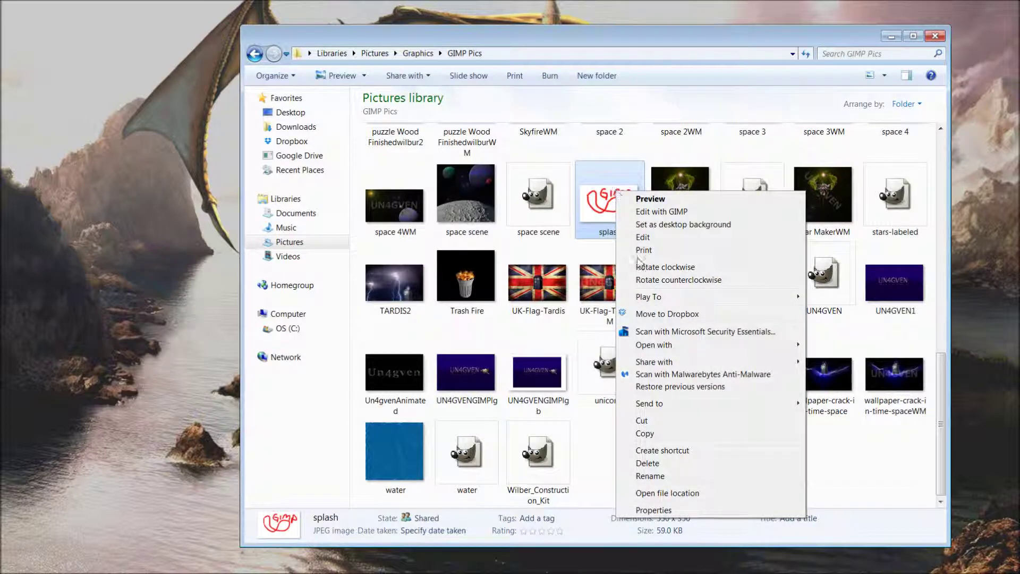
pyautogui.click(641, 423)
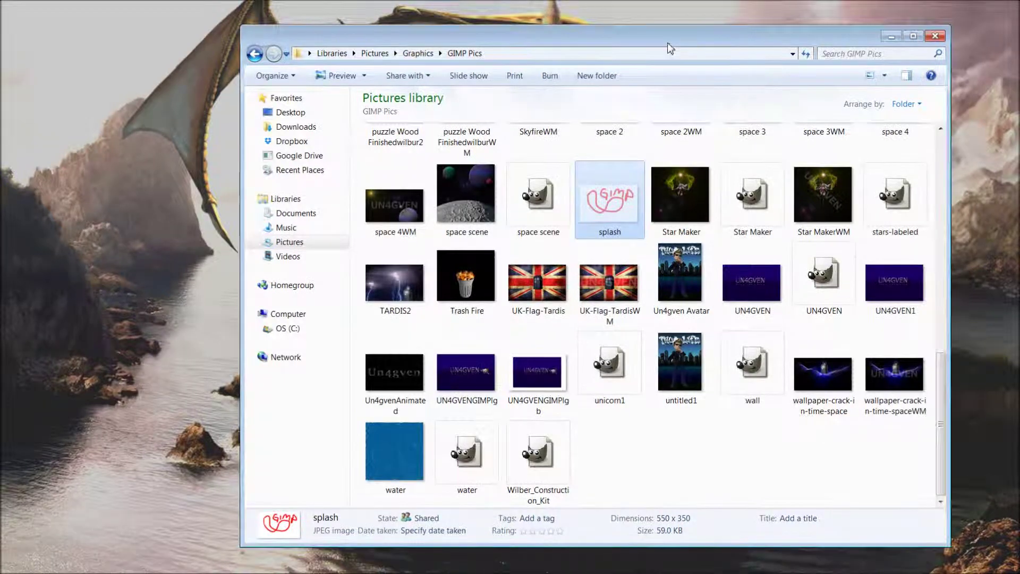
pyautogui.moveTo(666, 44)
pyautogui.mouseDown()
pyautogui.moveTo(665, 31)
pyautogui.moveTo(656, 42)
pyautogui.mouseUp()
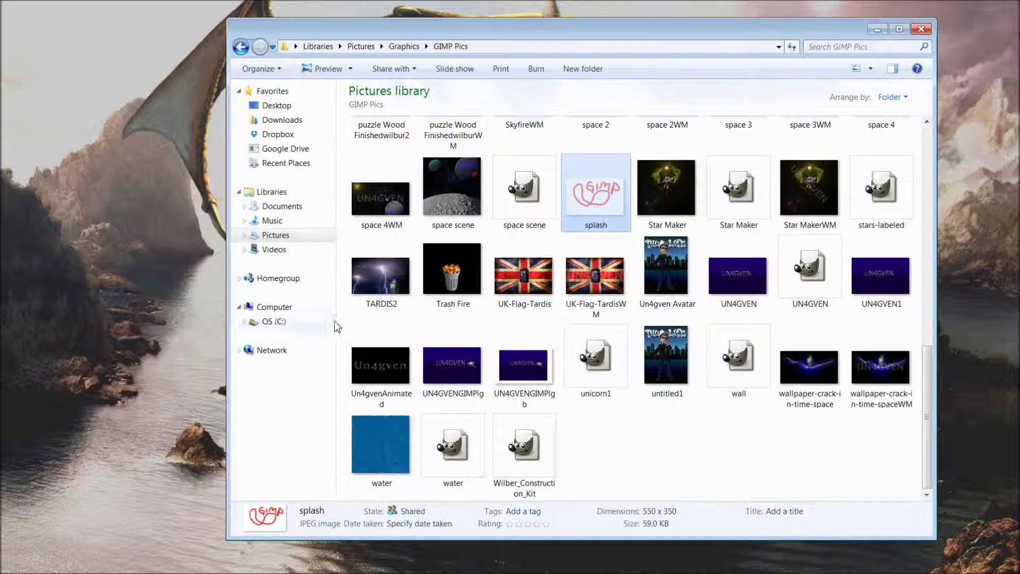
# Navigate from OS (C:) to Program Files > GIMP 2 > share > gimp > 2.0
pyautogui.click(284, 323)
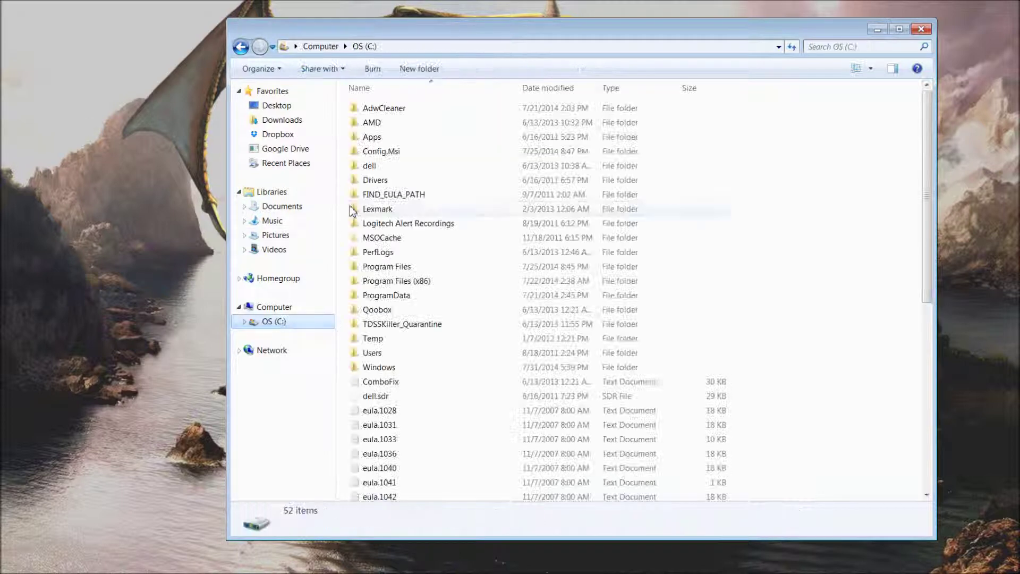
pyautogui.click(391, 355)
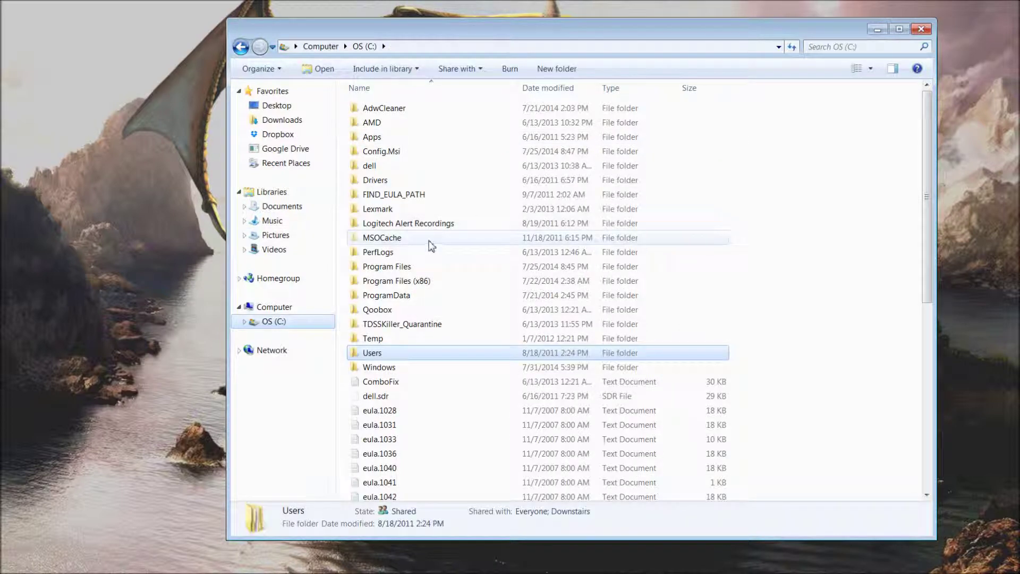
pyautogui.doubleClick(423, 268)
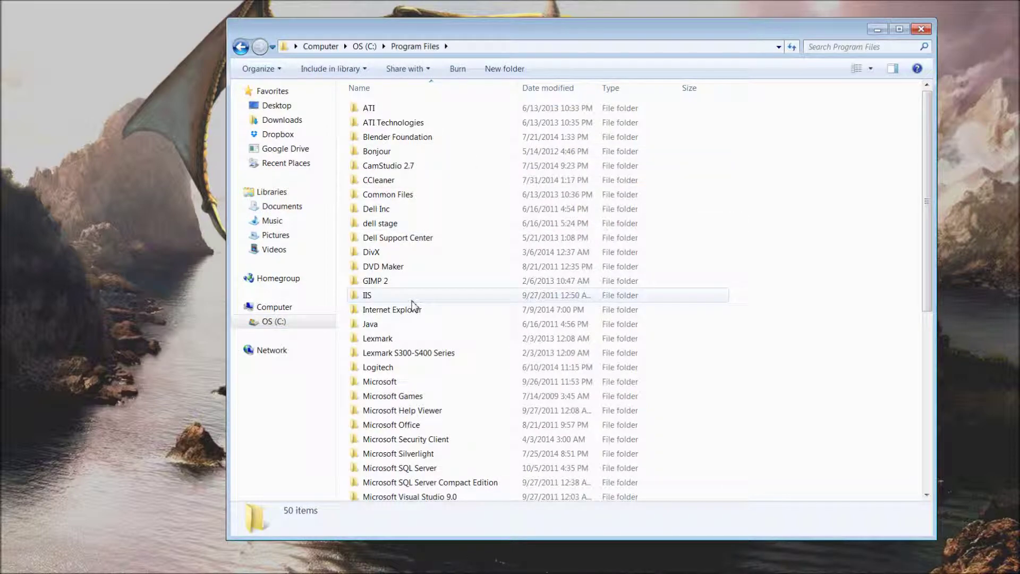
pyautogui.click(405, 269)
pyautogui.doubleClick(405, 282)
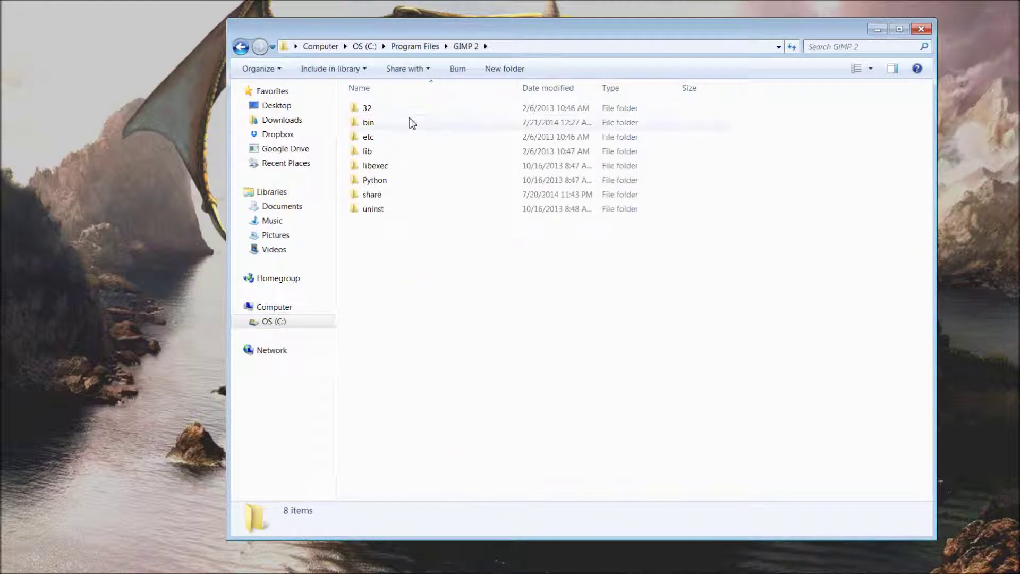
pyautogui.doubleClick(420, 195)
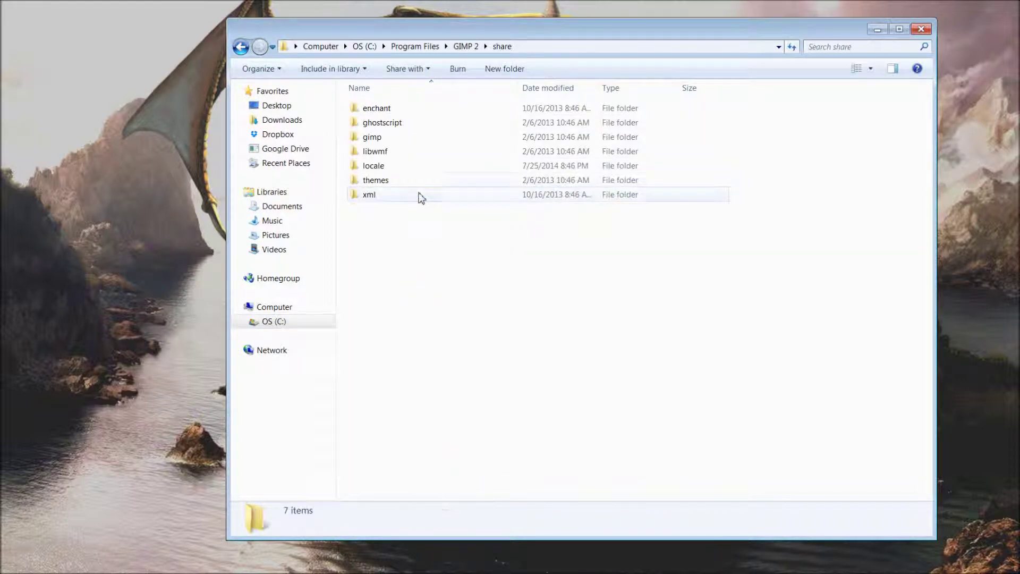
pyautogui.doubleClick(417, 139)
pyautogui.doubleClick(391, 110)
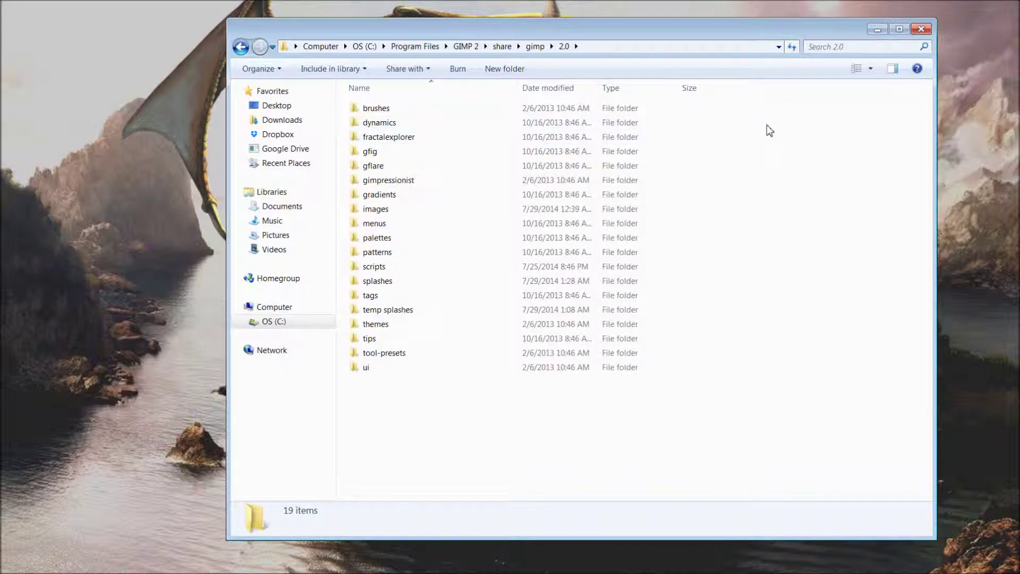
# Look over the scripts, gradients, brushes, splashes and temp splashes folders
pyautogui.moveTo(650, 27); pyautogui.dragTo(598, 27)
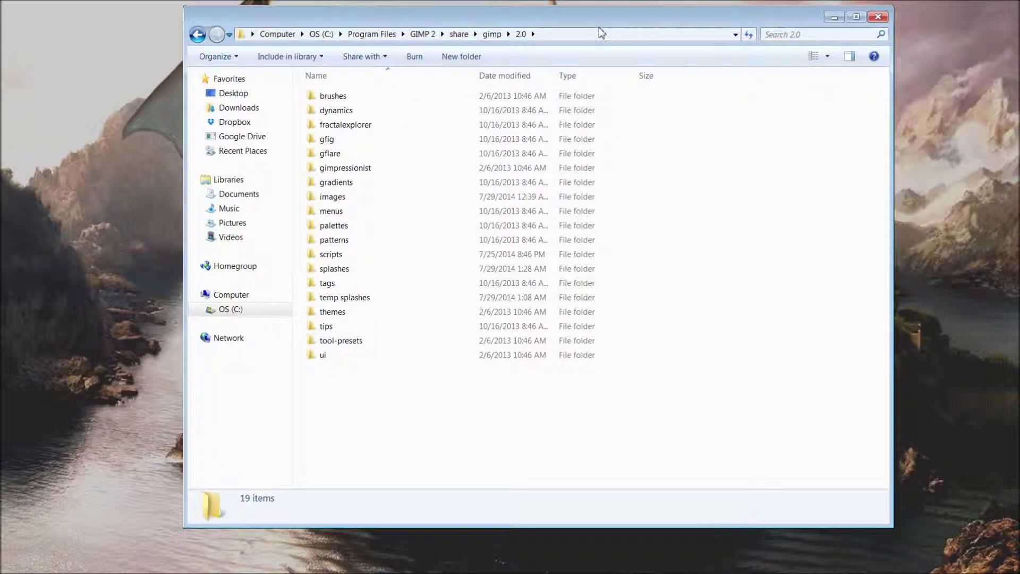
pyautogui.click(335, 256)
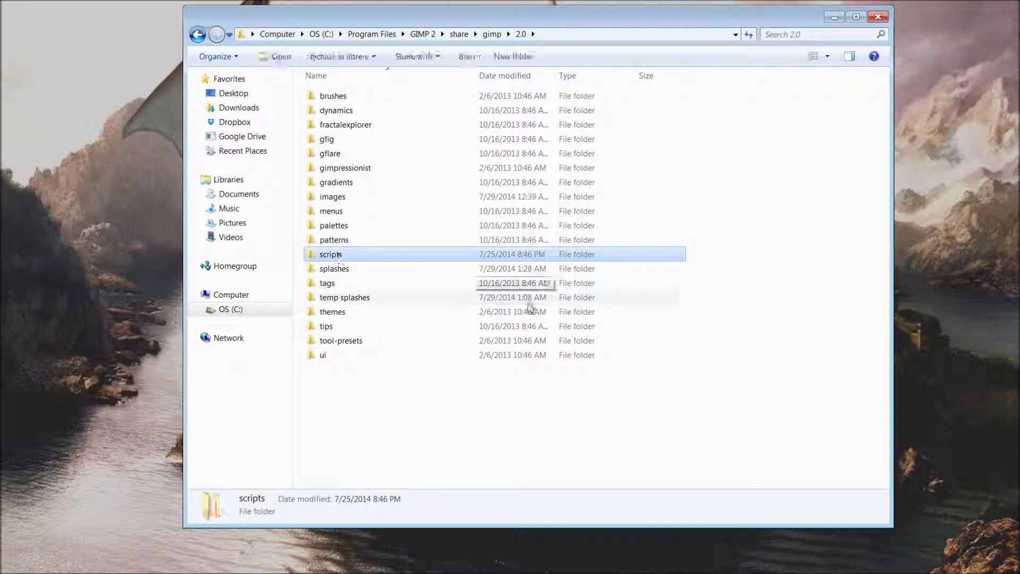
pyautogui.click(407, 185)
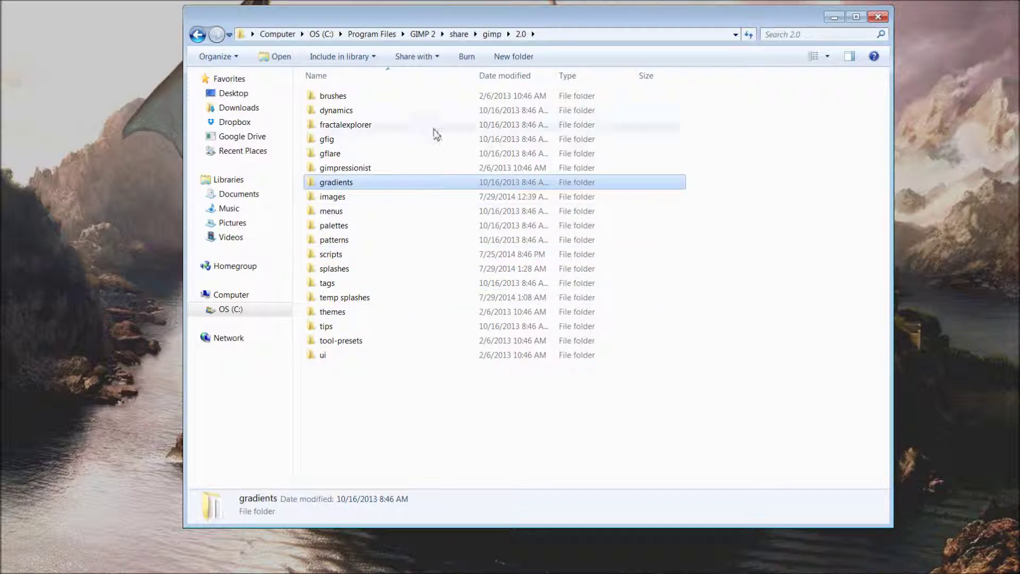
pyautogui.click(433, 98)
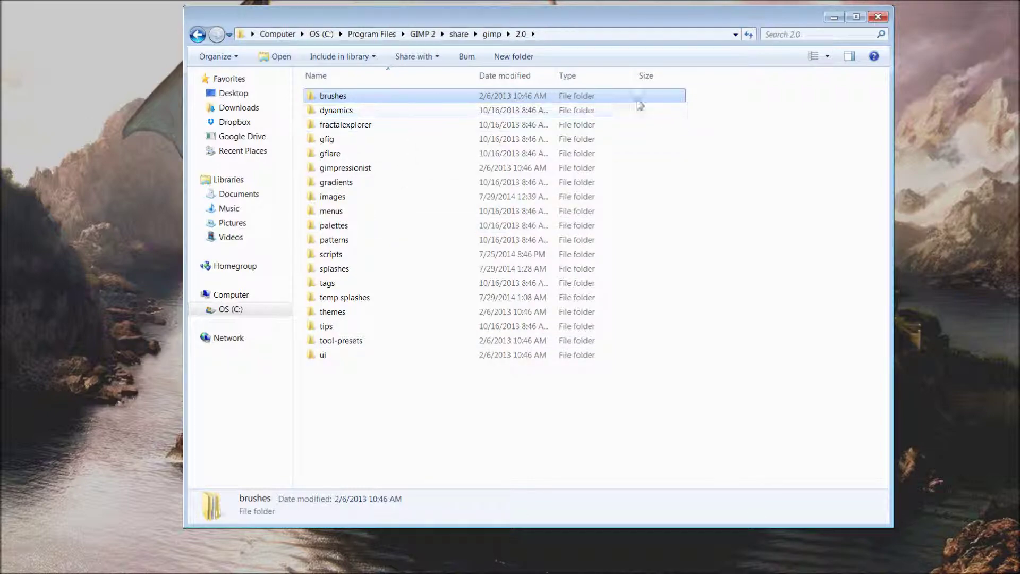
pyautogui.click(410, 270)
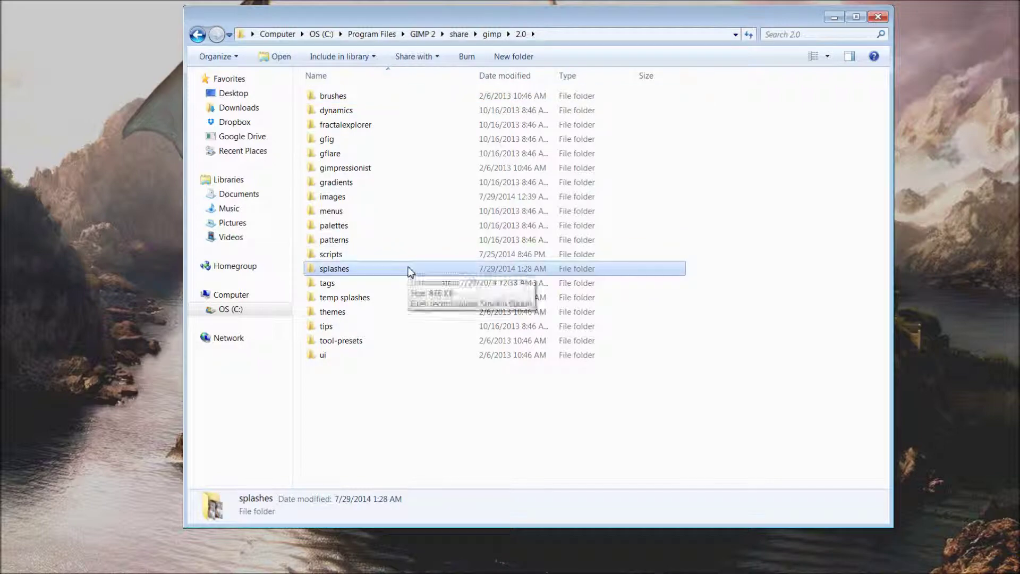
pyautogui.click(417, 304)
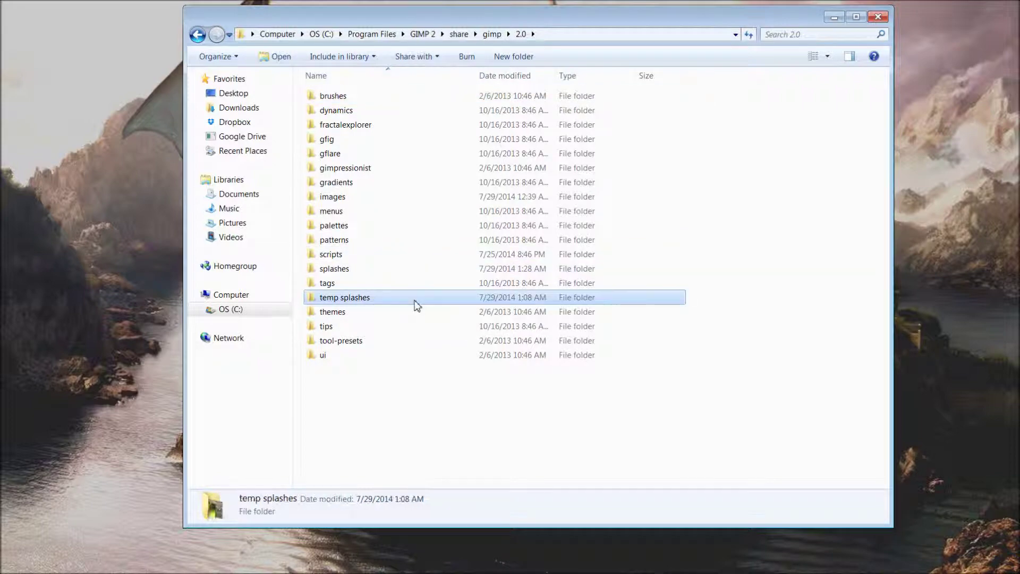
pyautogui.click(502, 433)
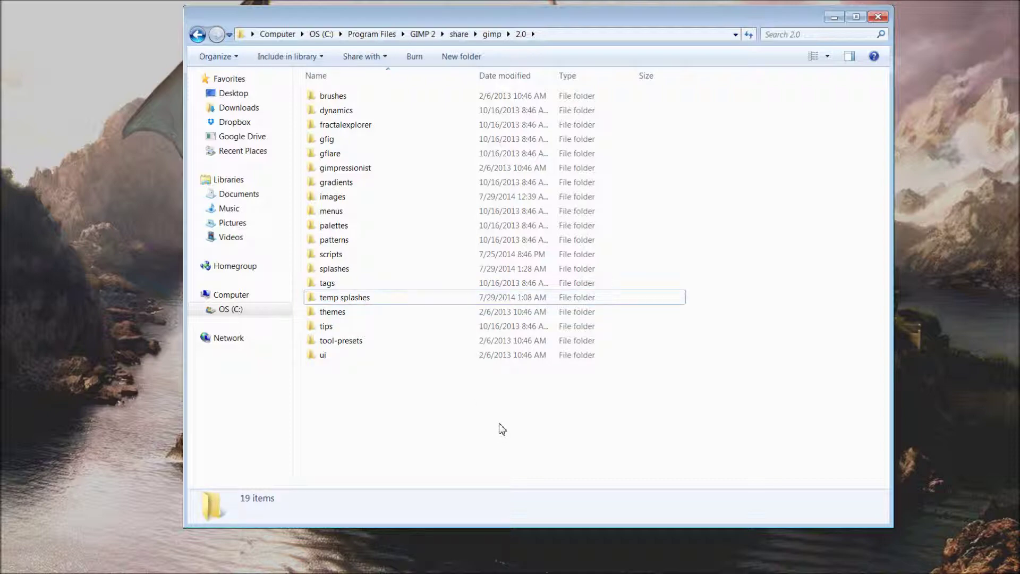
pyautogui.rightClick(498, 429)
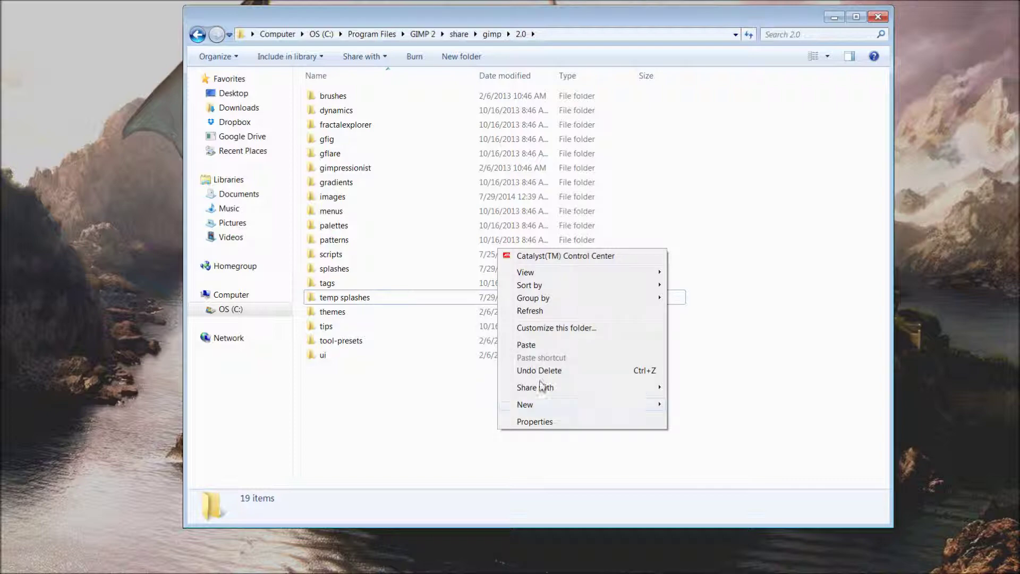
pyautogui.moveTo(555, 408)
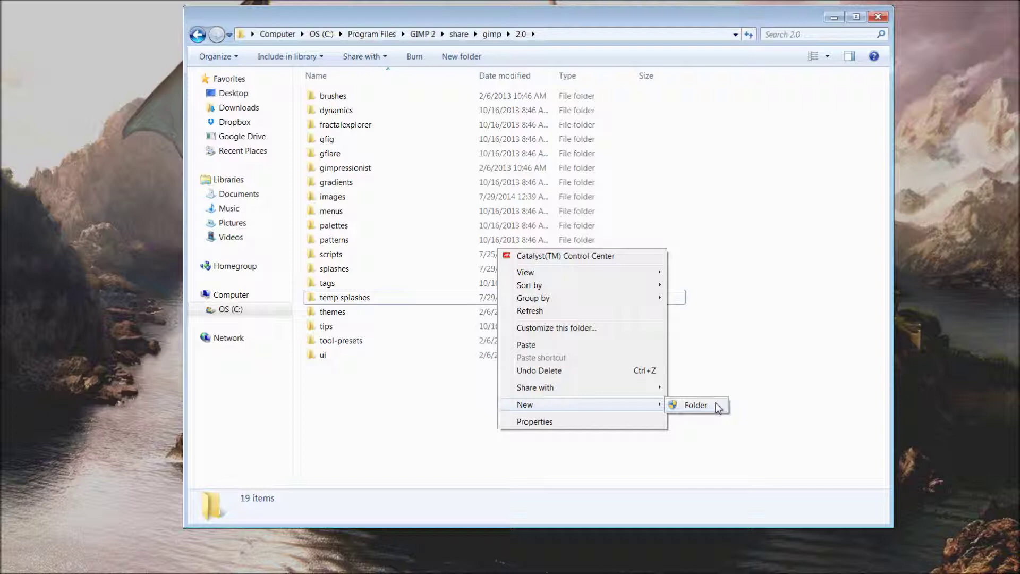
pyautogui.click(718, 407)
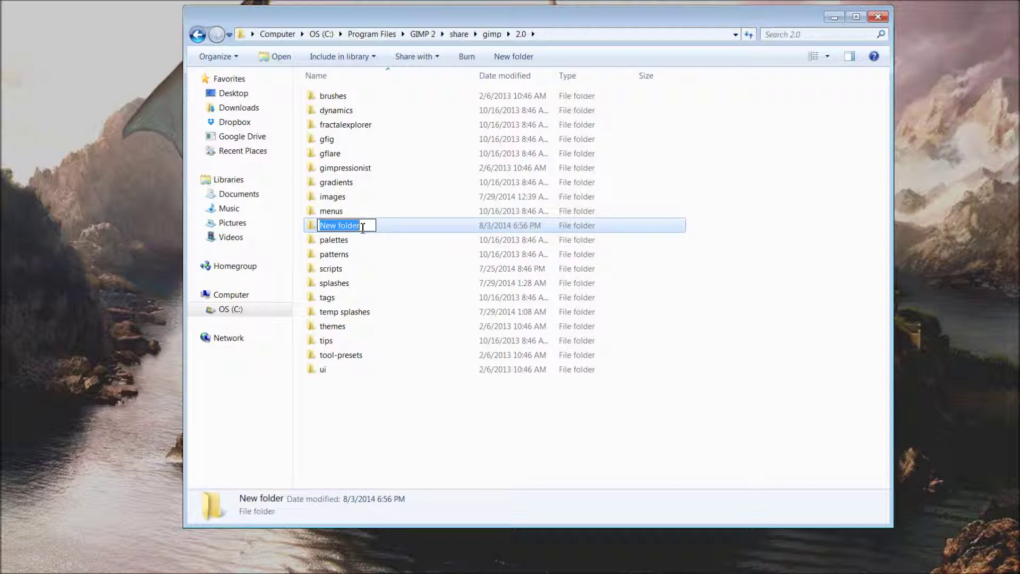
pyautogui.write('splah')
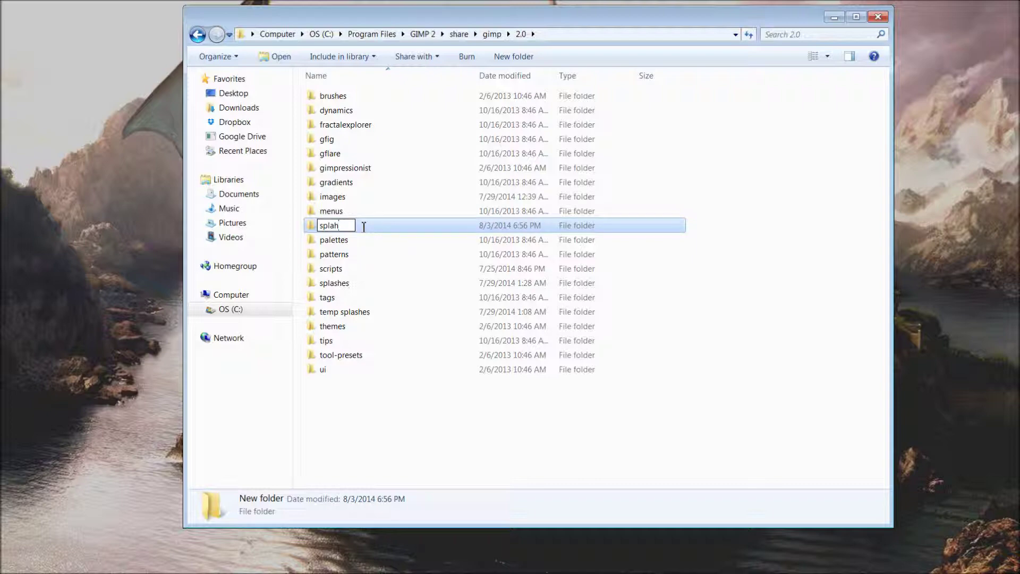
pyautogui.write('es')
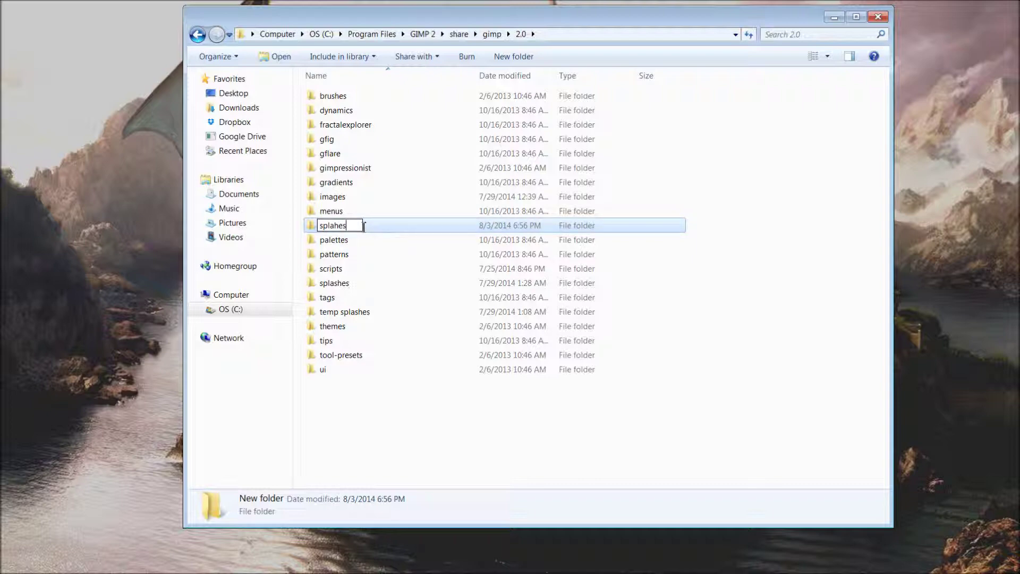
pyautogui.press('BackSpace')
pyautogui.press('BackSpace')
pyautogui.press('BackSpace')
pyautogui.write('shes')
pyautogui.rightClick(341, 226)
pyautogui.click(735, 449)
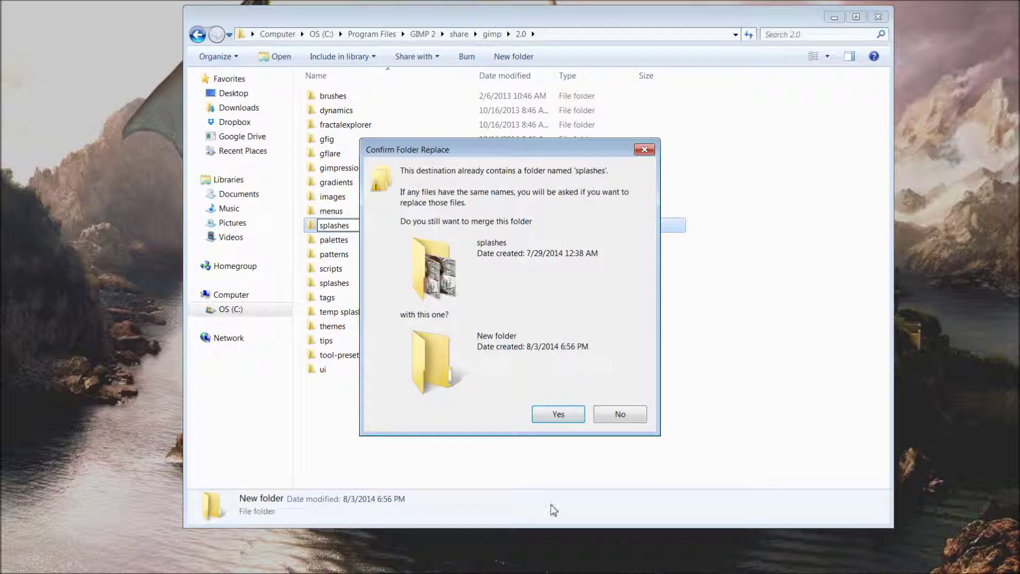
pyautogui.click(620, 415)
pyautogui.press('Delete')
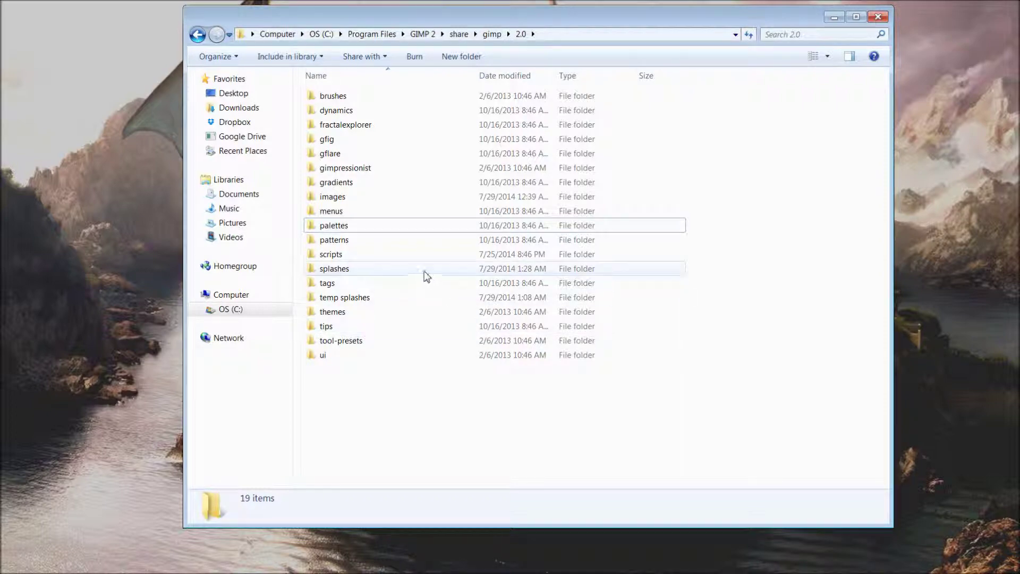
# Create a new folder named 'temp splashses' inside the 2.0 folder
pyautogui.moveTo(392, 273)
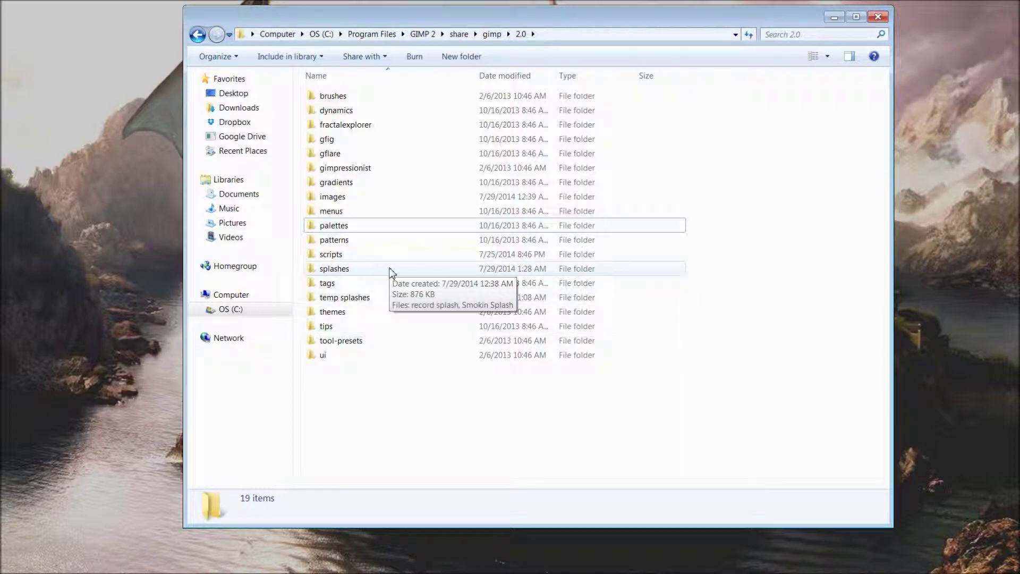
pyautogui.rightClick(435, 418)
pyautogui.moveTo(503, 394)
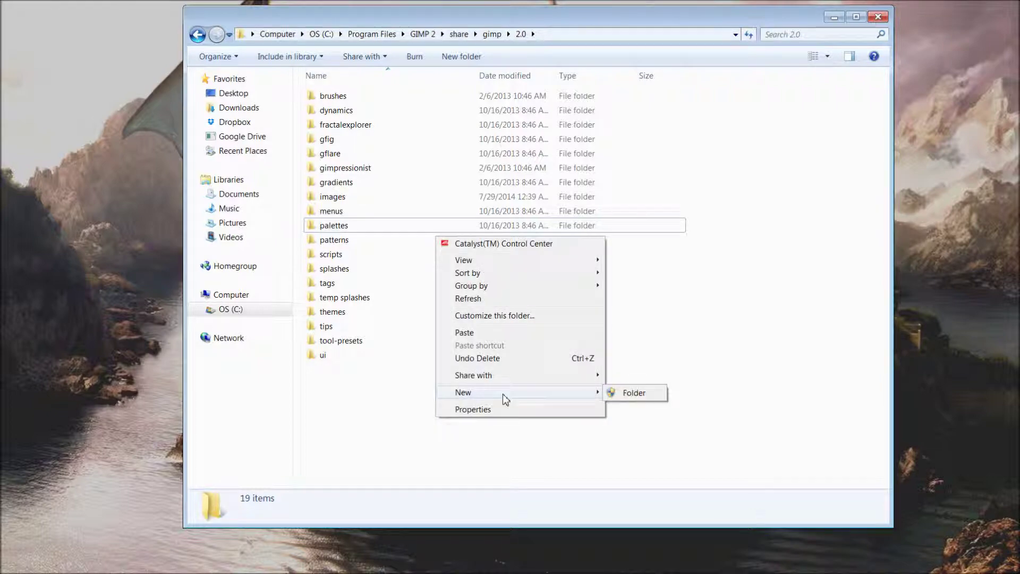
pyautogui.click(624, 393)
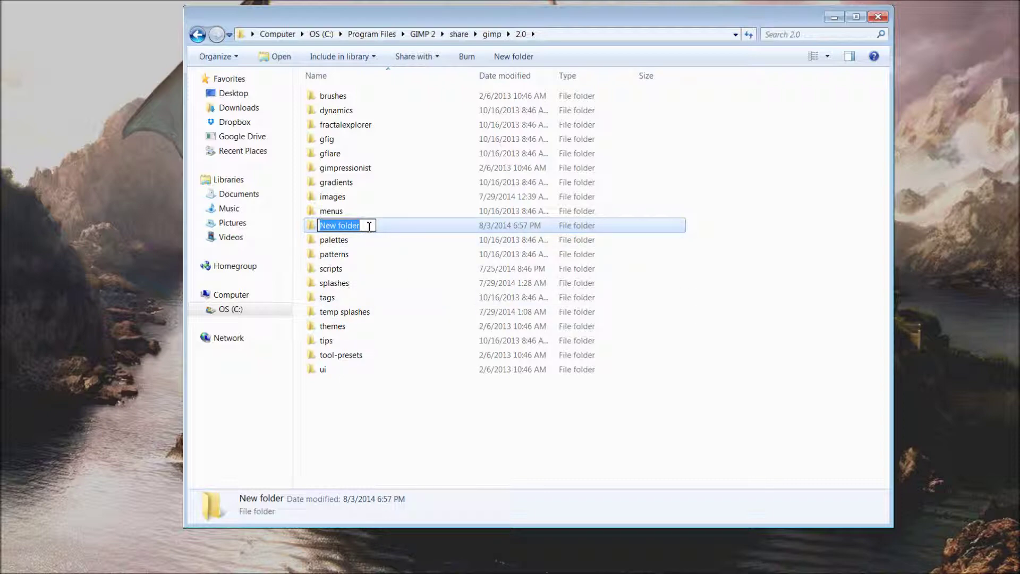
pyautogui.write('temp spl')
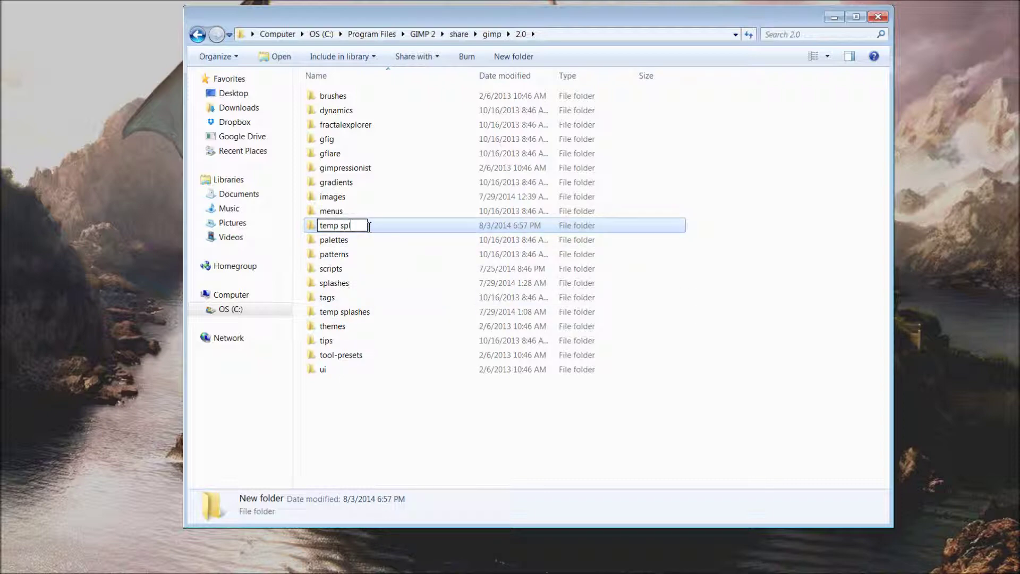
pyautogui.write('ashses')
pyautogui.click(398, 273)
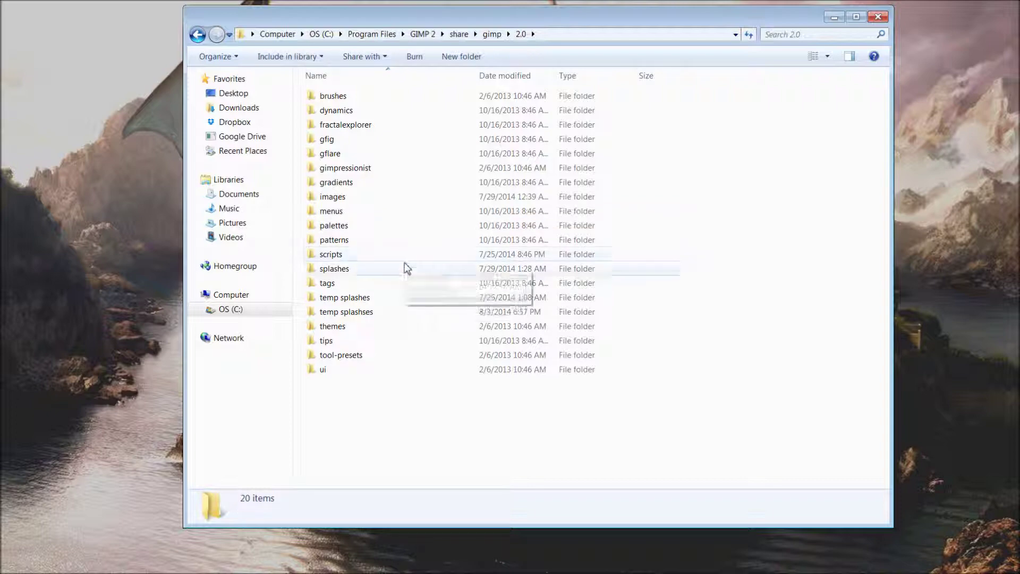
# Delete the misnamed temp splashses folder
pyautogui.click(402, 271)
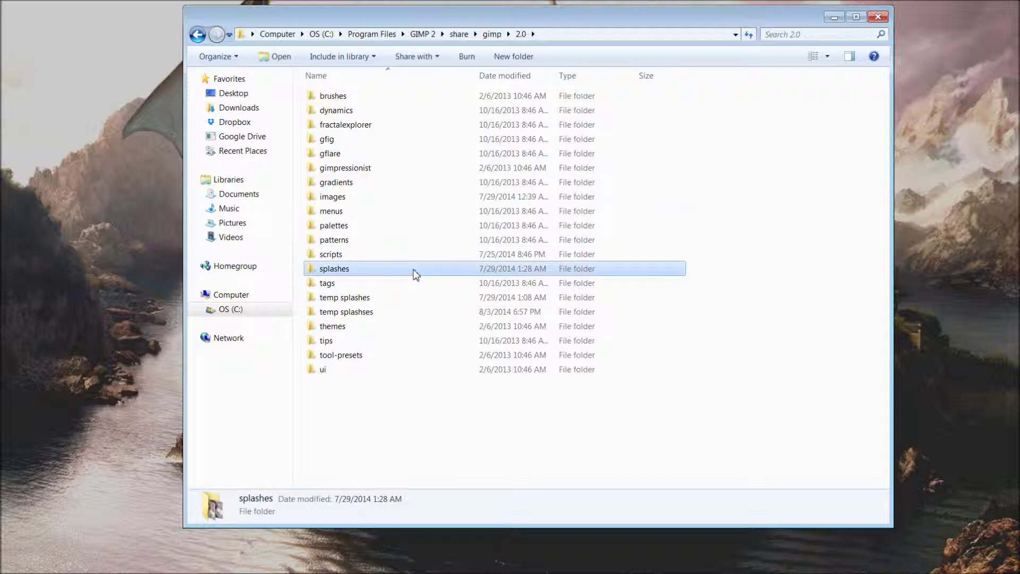
pyautogui.click(414, 299)
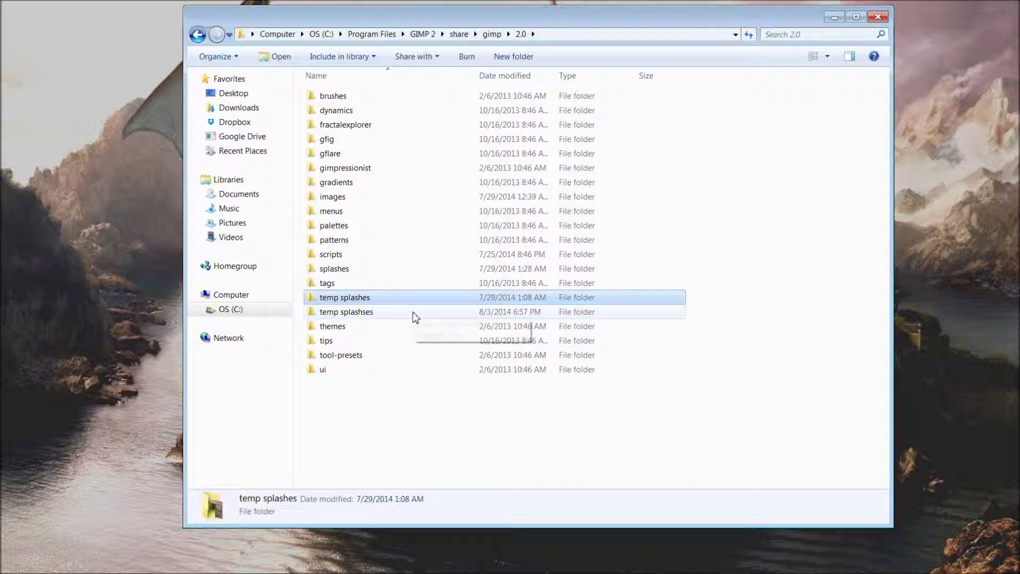
pyautogui.rightClick(413, 313)
pyautogui.click(457, 493)
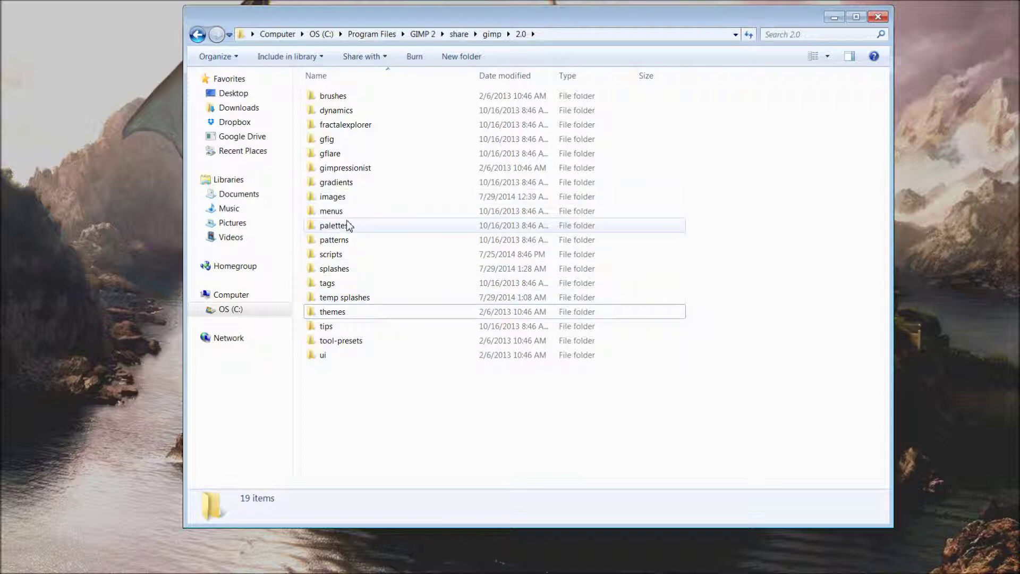
# Inspect the wilber image in the images folder, then go back to 2.0
pyautogui.click(352, 202)
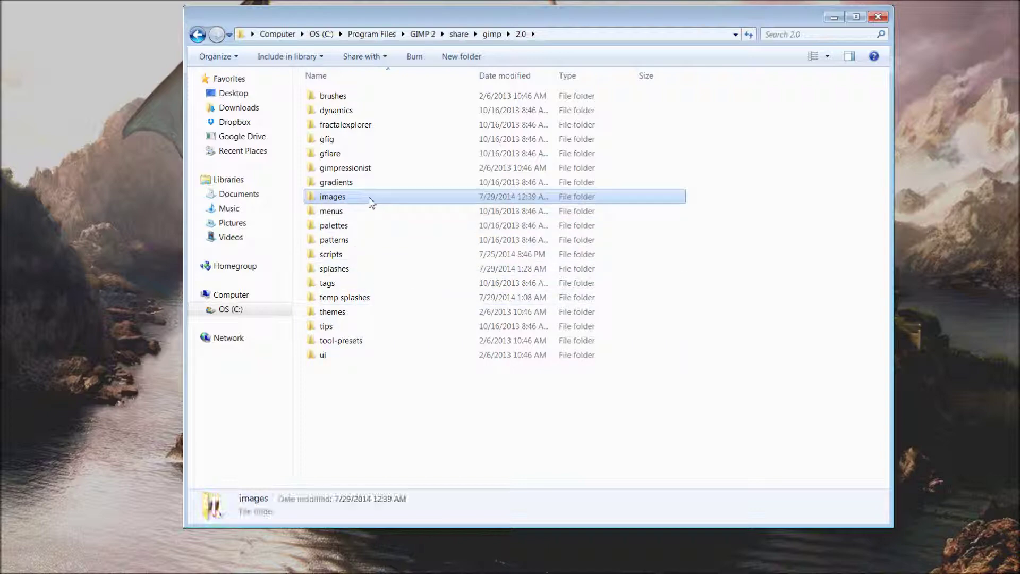
pyautogui.doubleClick(356, 202)
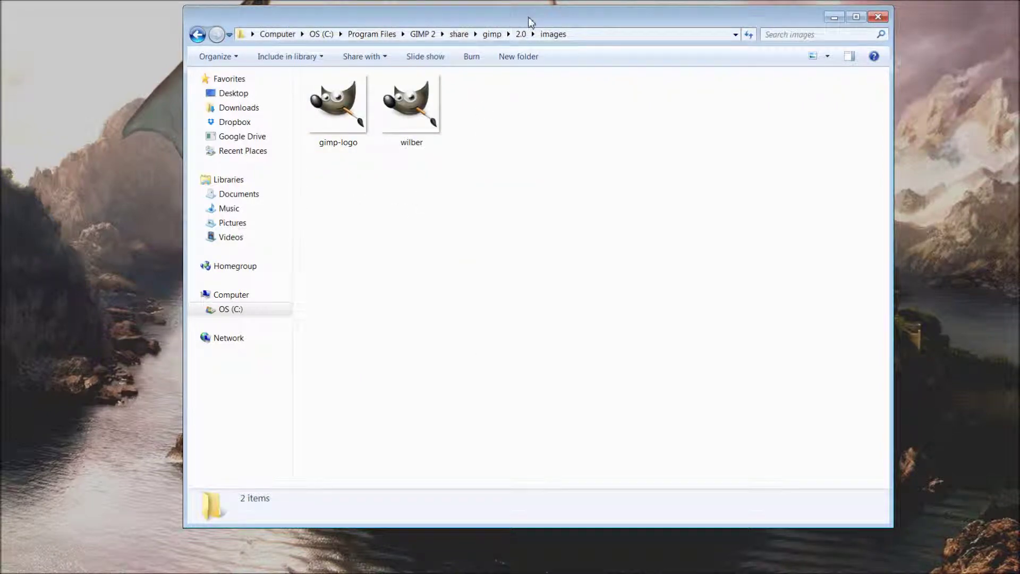
pyautogui.moveTo(529, 22); pyautogui.dragTo(602, 25)
pyautogui.click(480, 129)
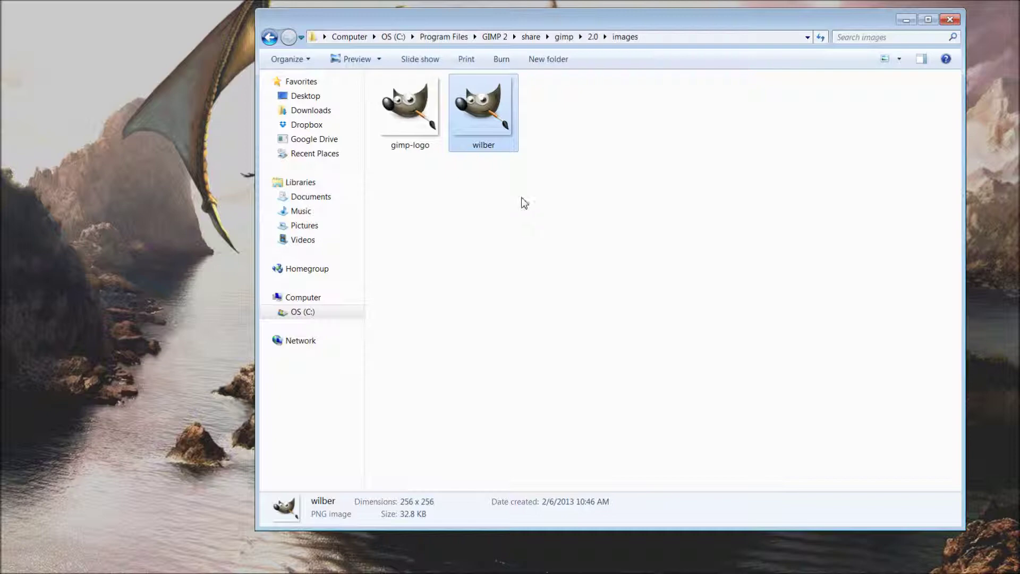
pyautogui.click(270, 38)
# Check the gimp-splash image in temp splashes, then return to the 2.0 folder
pyautogui.doubleClick(425, 300)
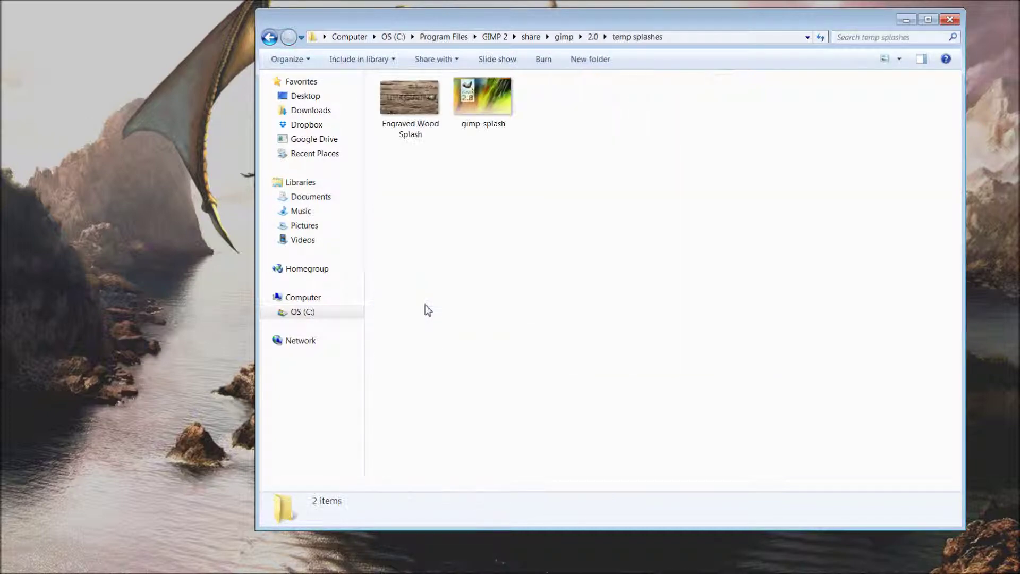
pyautogui.click(484, 123)
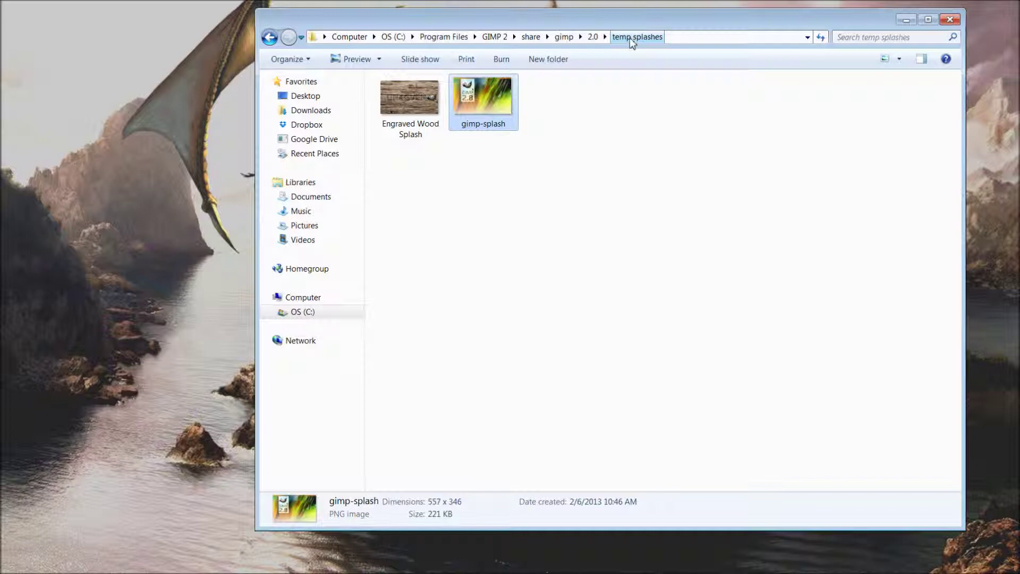
pyautogui.click(271, 37)
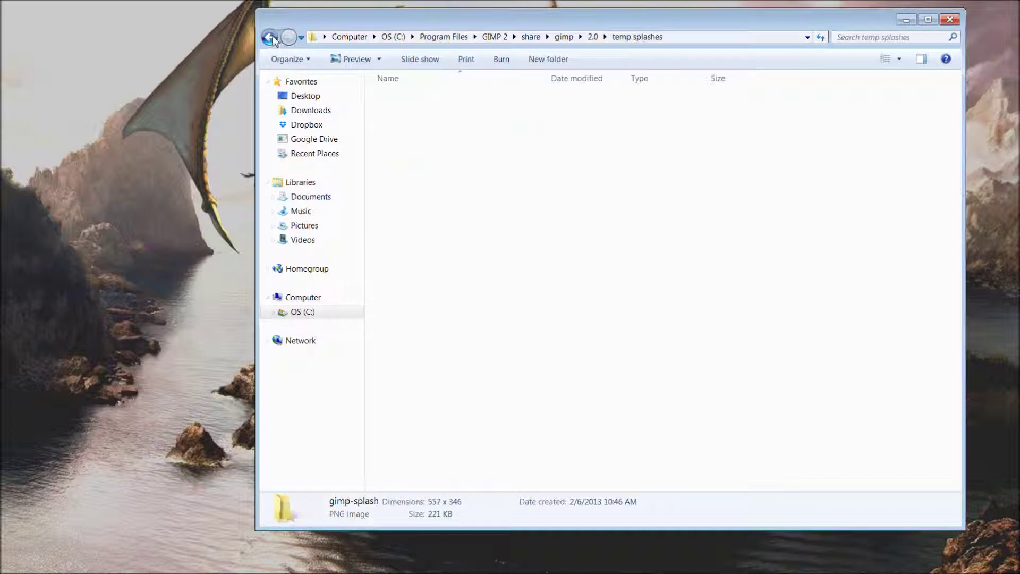
pyautogui.moveTo(684, 25); pyautogui.dragTo(658, 30)
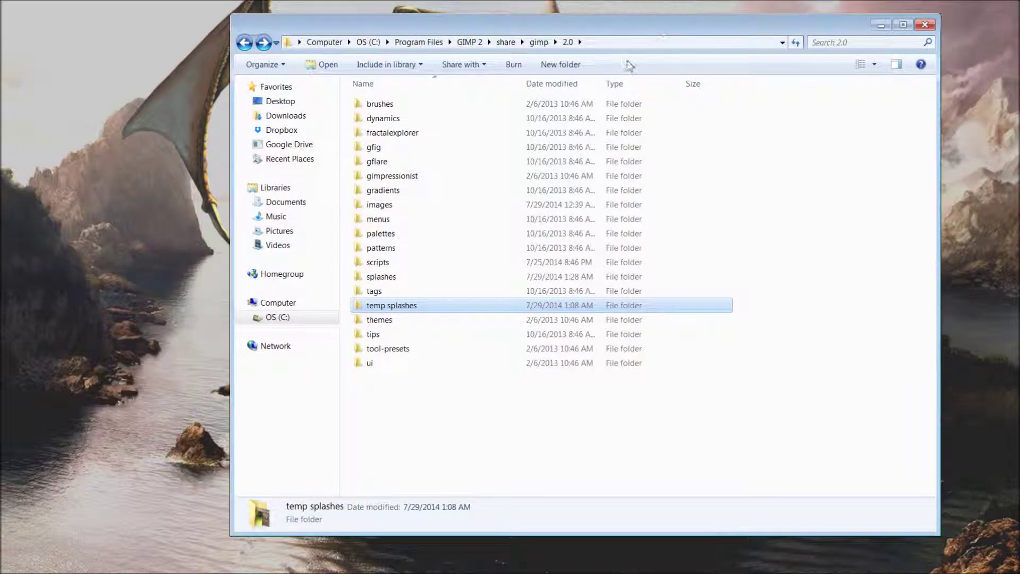
# Paste the copied scribble splash into the splashes folder, granting administrator permission
pyautogui.click(821, 122)
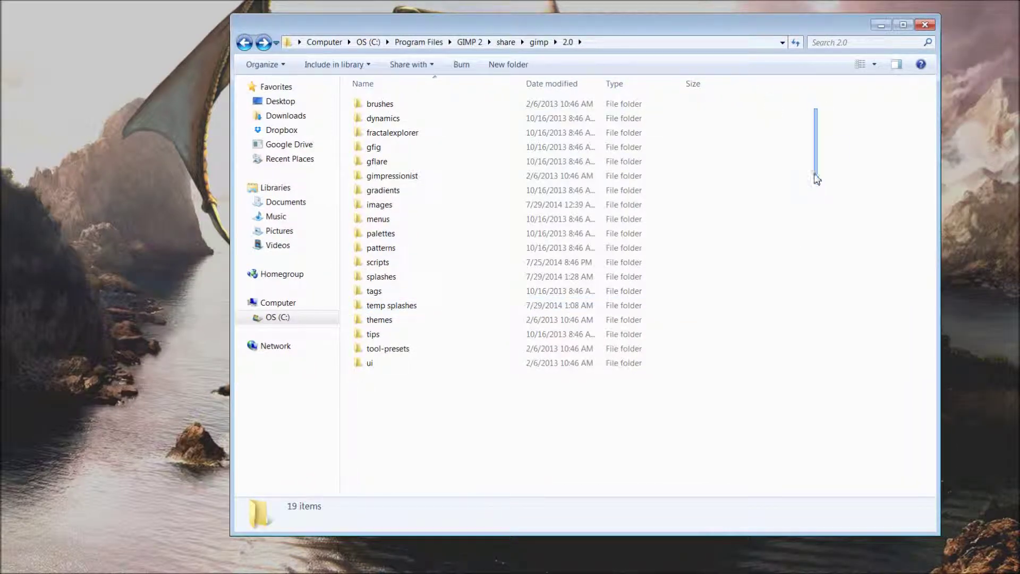
pyautogui.doubleClick(456, 278)
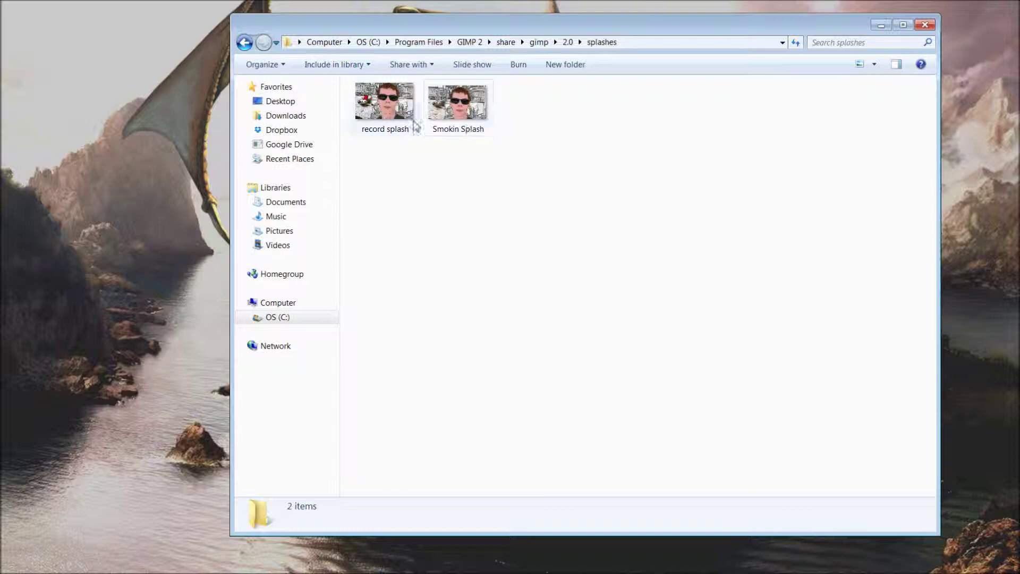
pyautogui.rightClick(613, 246)
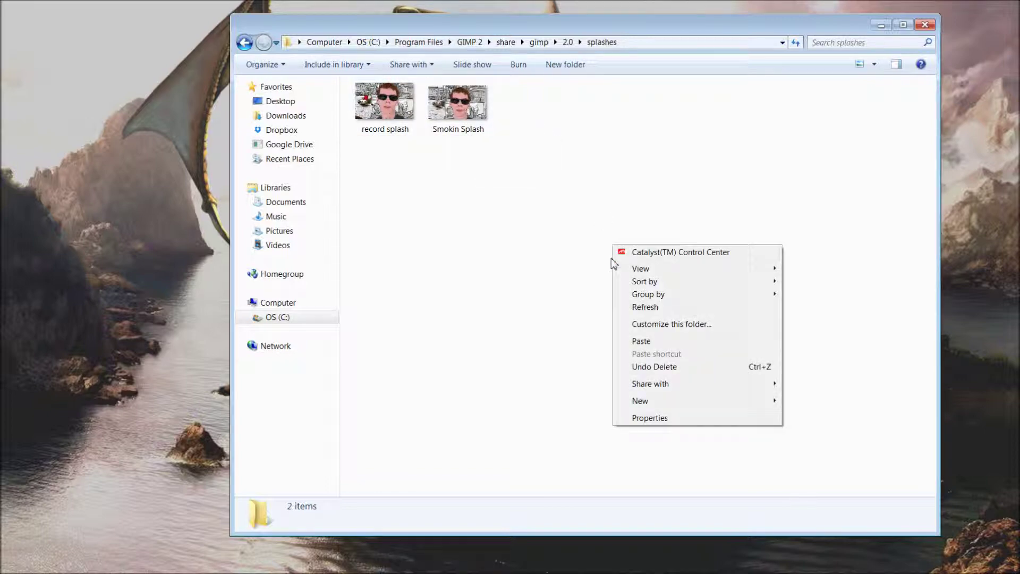
pyautogui.click(641, 341)
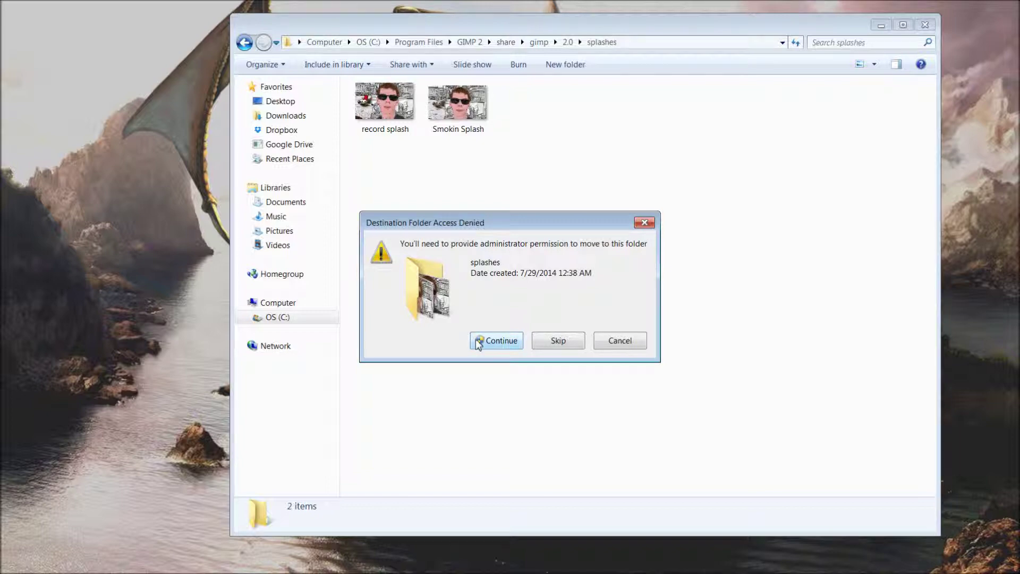
pyautogui.click(477, 340)
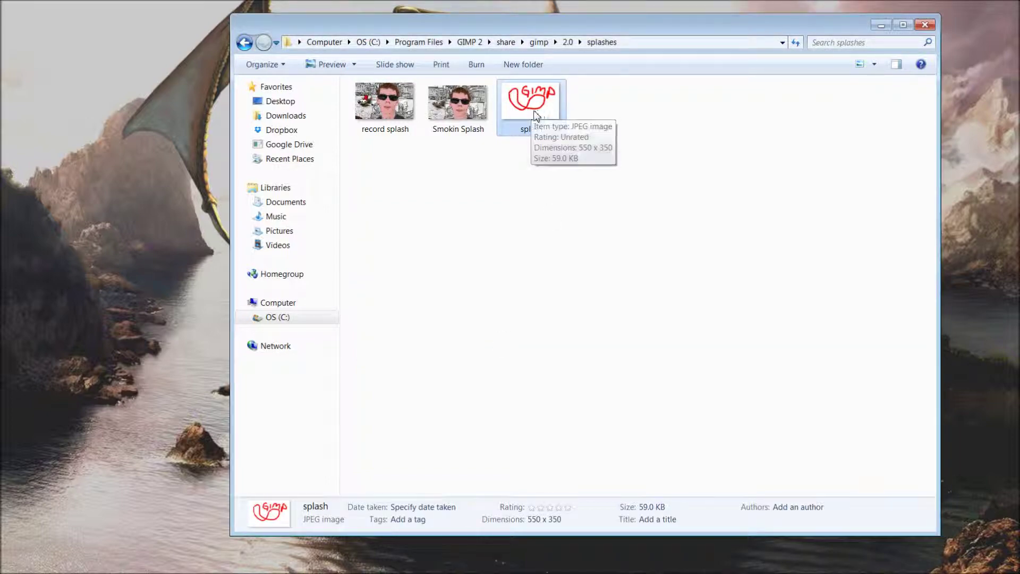
# Cut the two old splash images, record splash and Smokin Splash, from splashes
pyautogui.click(560, 226)
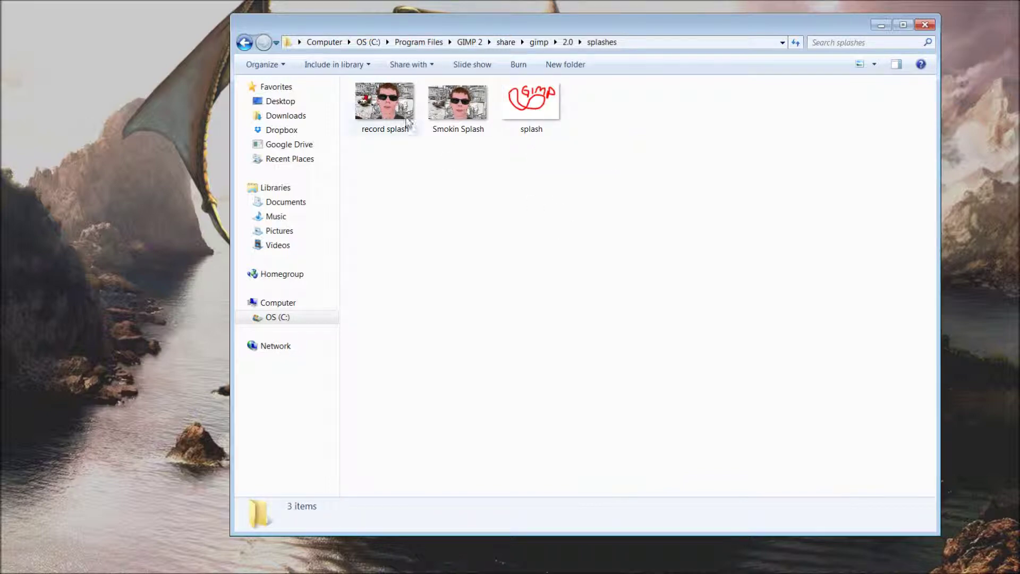
pyautogui.moveTo(386, 158); pyautogui.dragTo(461, 109)
pyautogui.rightClick(460, 110)
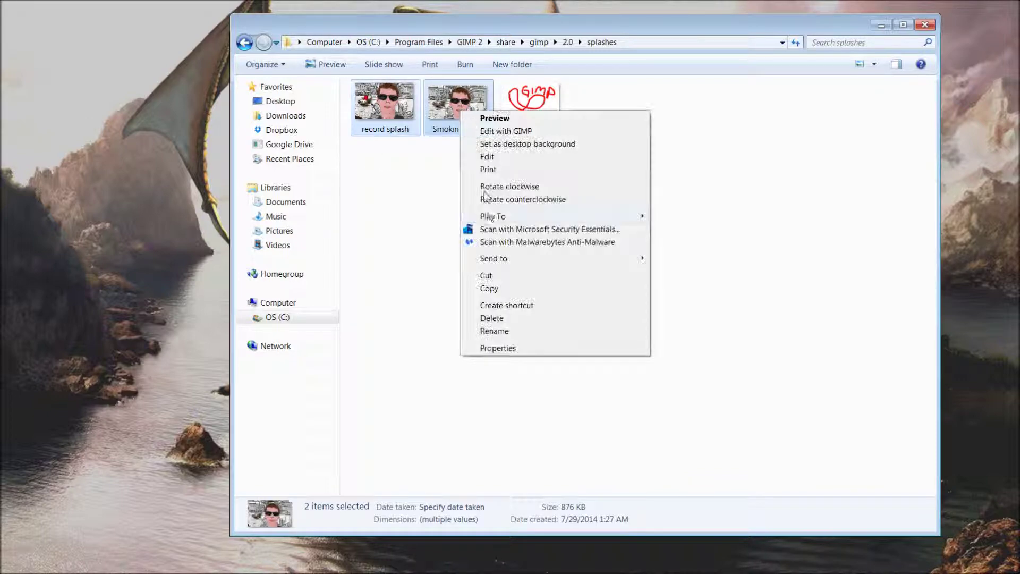
pyautogui.click(491, 277)
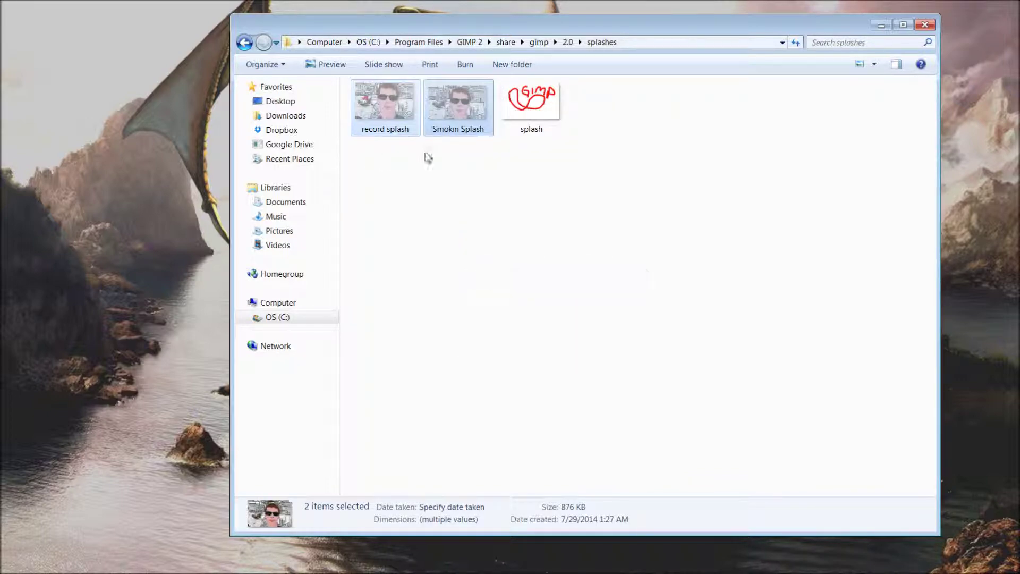
# Paste the two old splash images into temp splashes with administrator permission, then return to GIMP 2.0
pyautogui.click(245, 42)
pyautogui.doubleClick(381, 305)
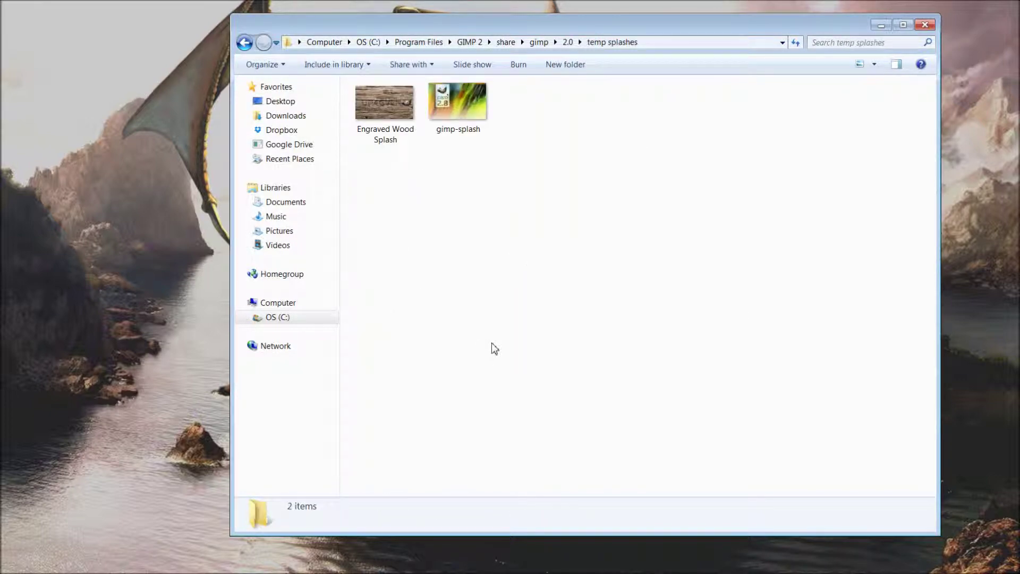
pyautogui.rightClick(492, 343)
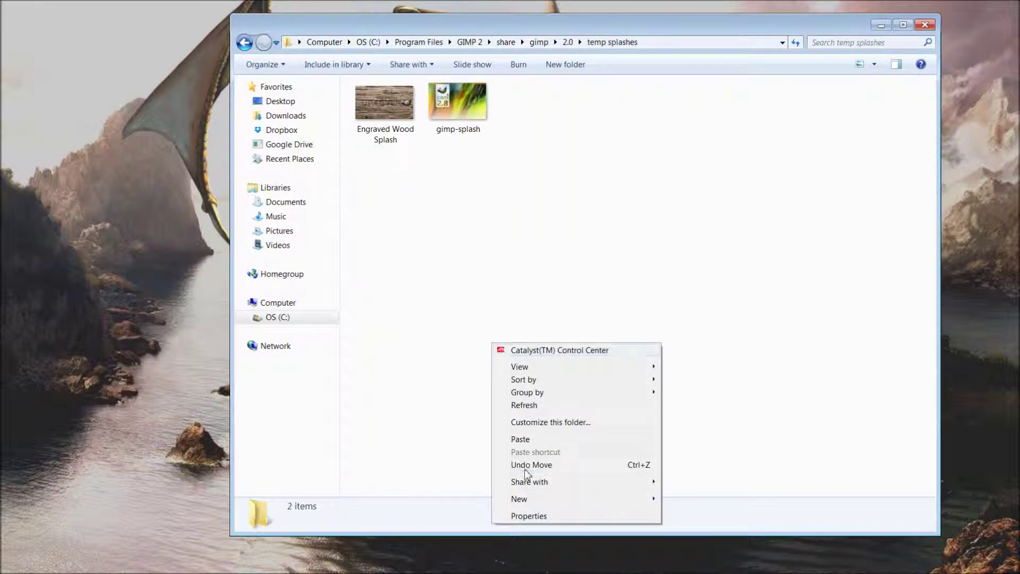
pyautogui.click(525, 439)
pyautogui.click(501, 334)
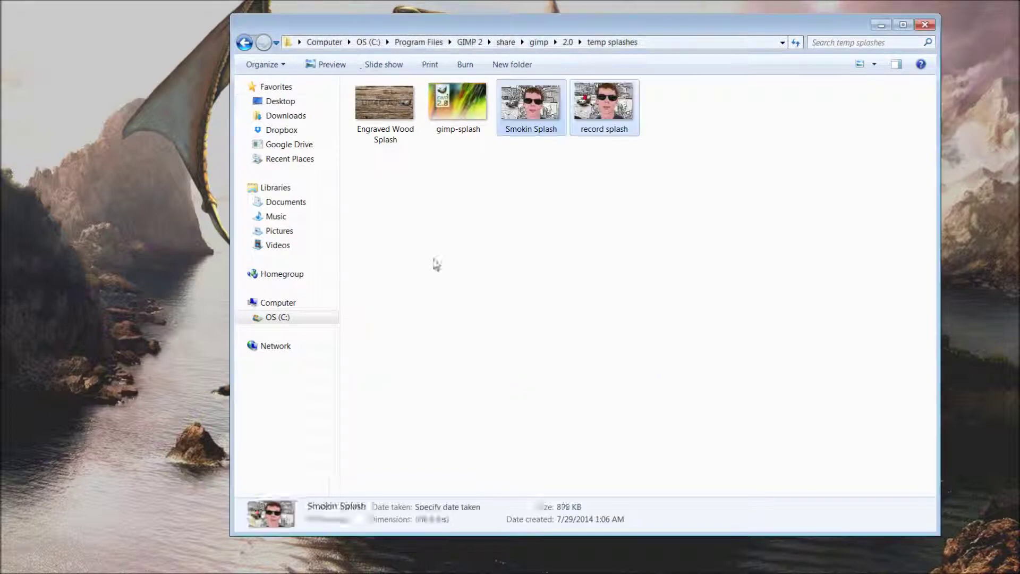
pyautogui.click(248, 46)
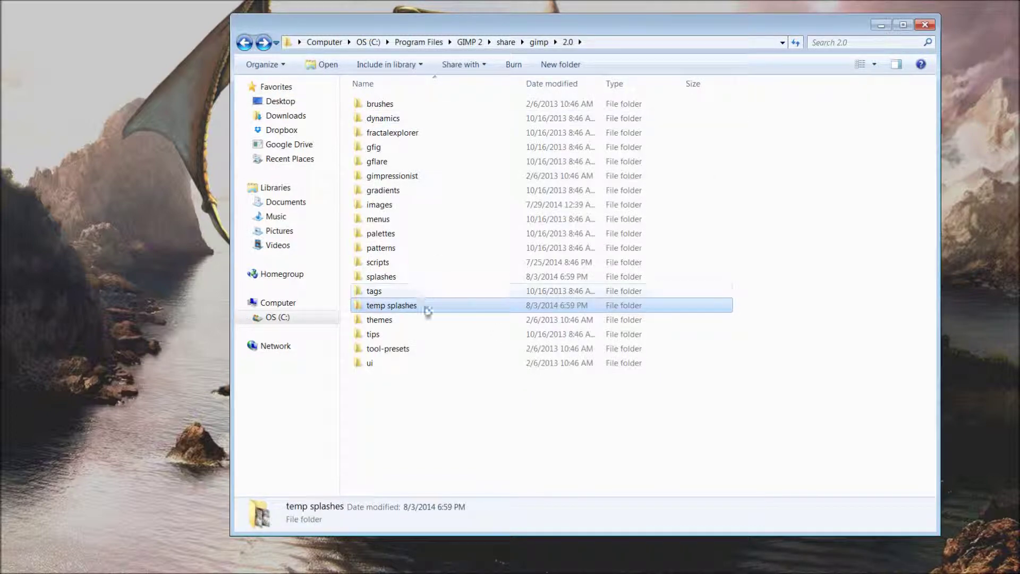
# Move the Explorer window left and look over the splashes, temp splashes and images folders
pyautogui.click(786, 327)
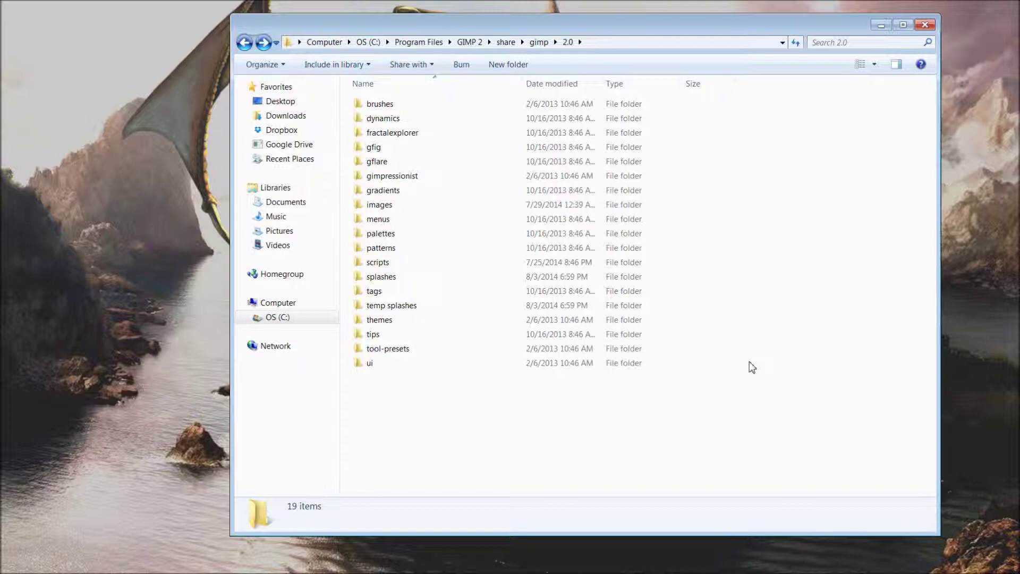
pyautogui.moveTo(605, 31); pyautogui.dragTo(558, 38)
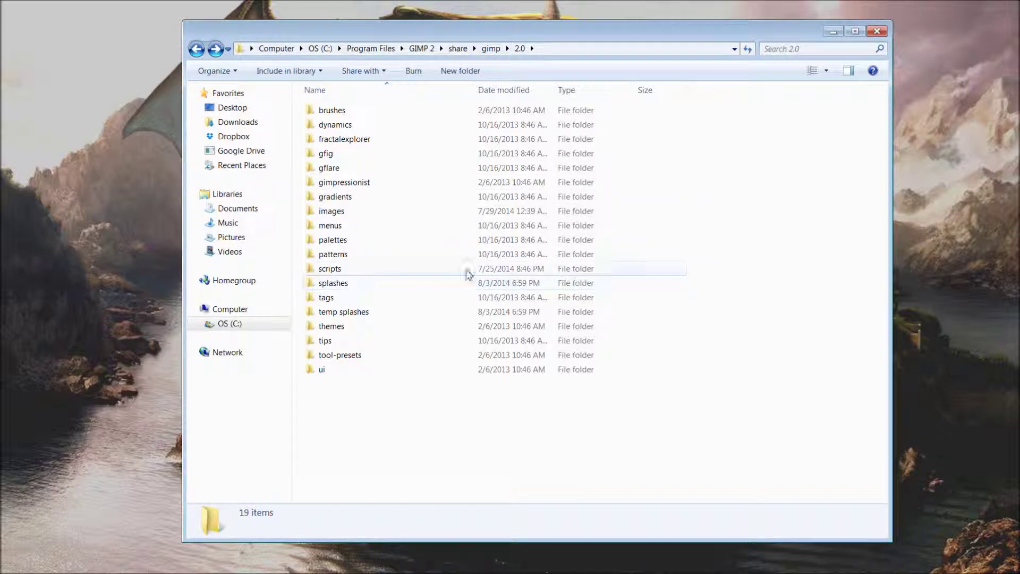
pyautogui.click(424, 290)
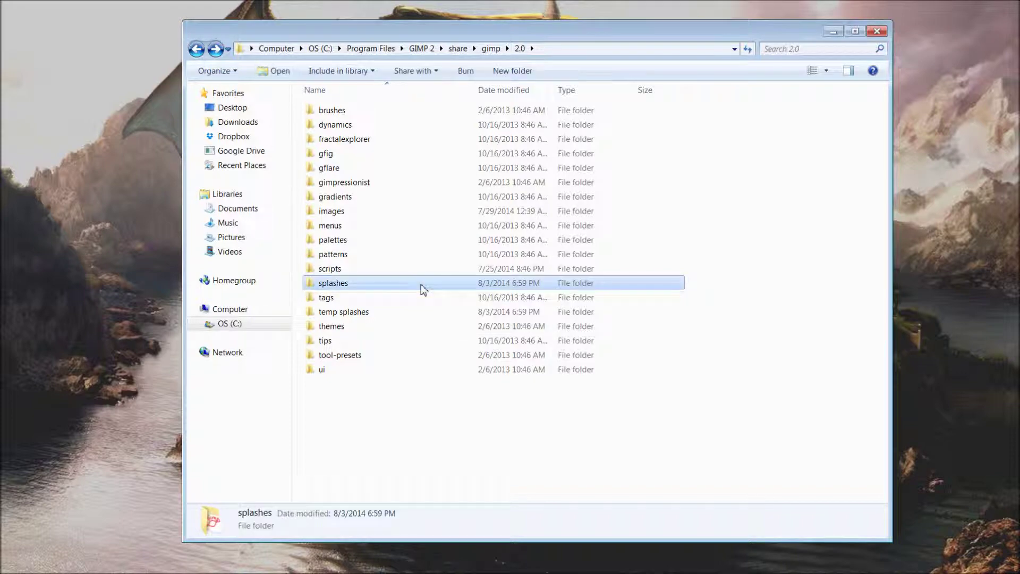
pyautogui.click(437, 318)
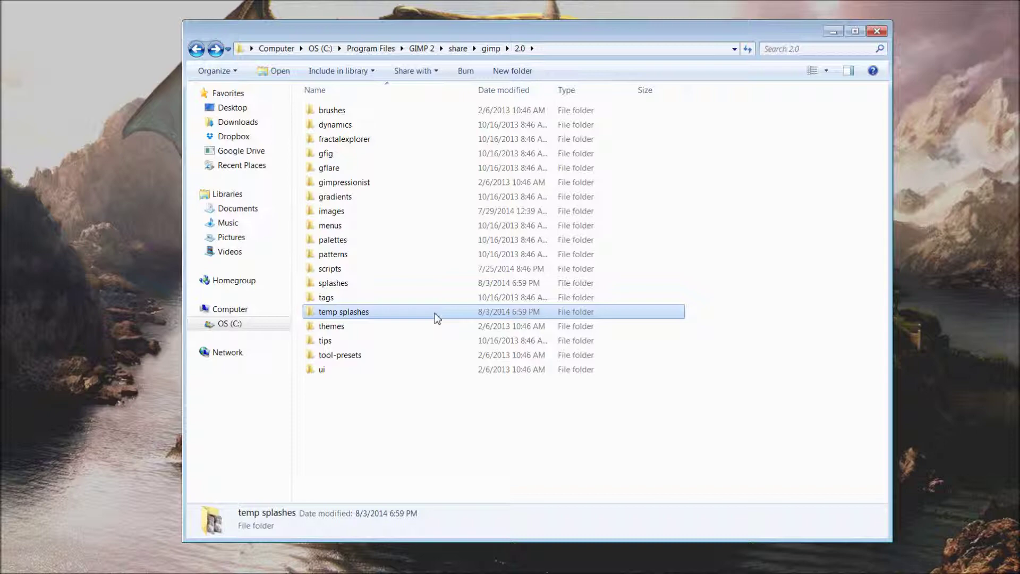
pyautogui.click(447, 215)
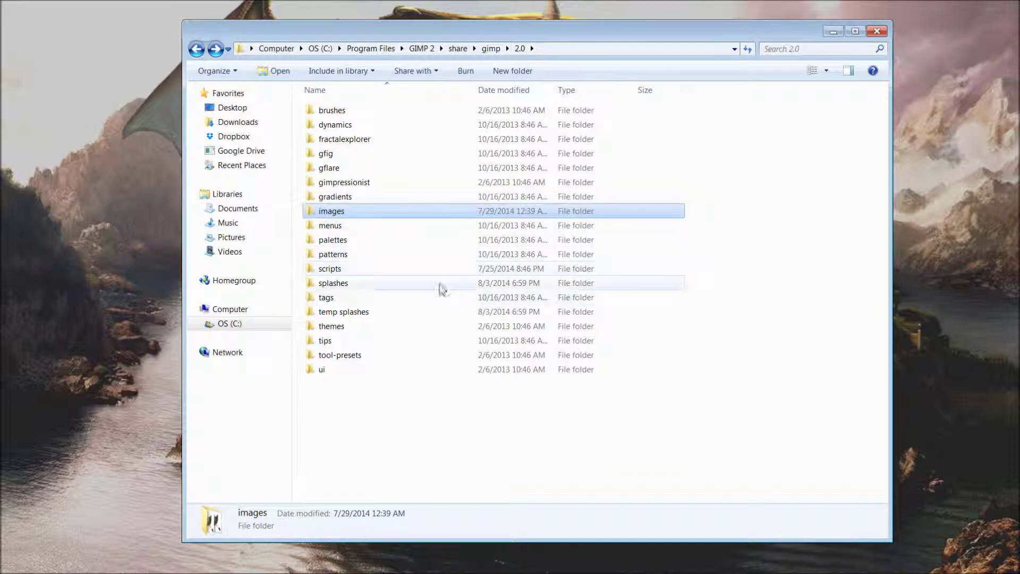
pyautogui.click(372, 282)
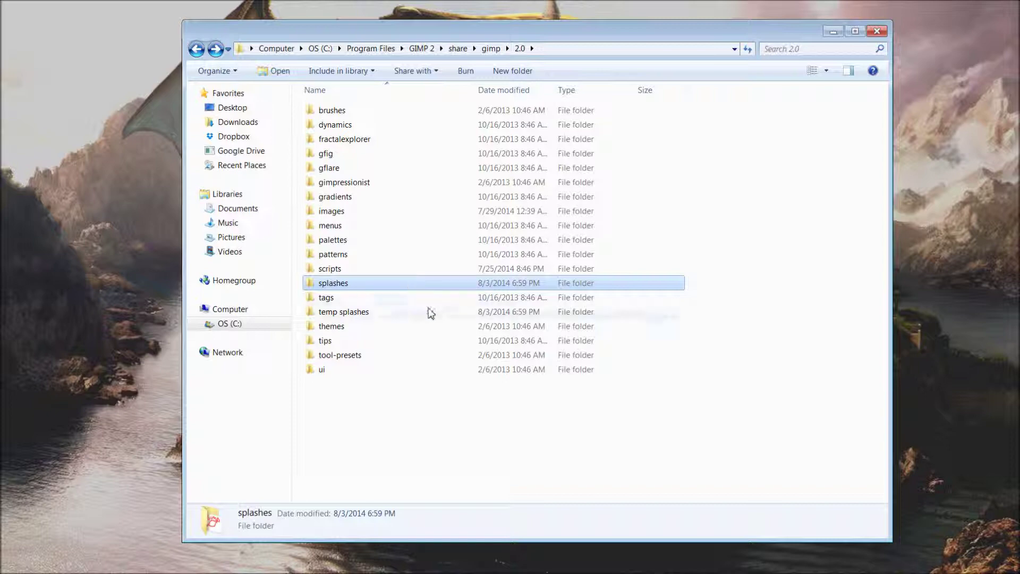
# Confirm splashes holds only the scribble splash, view the images folder, then close Explorer
pyautogui.doubleClick(358, 289)
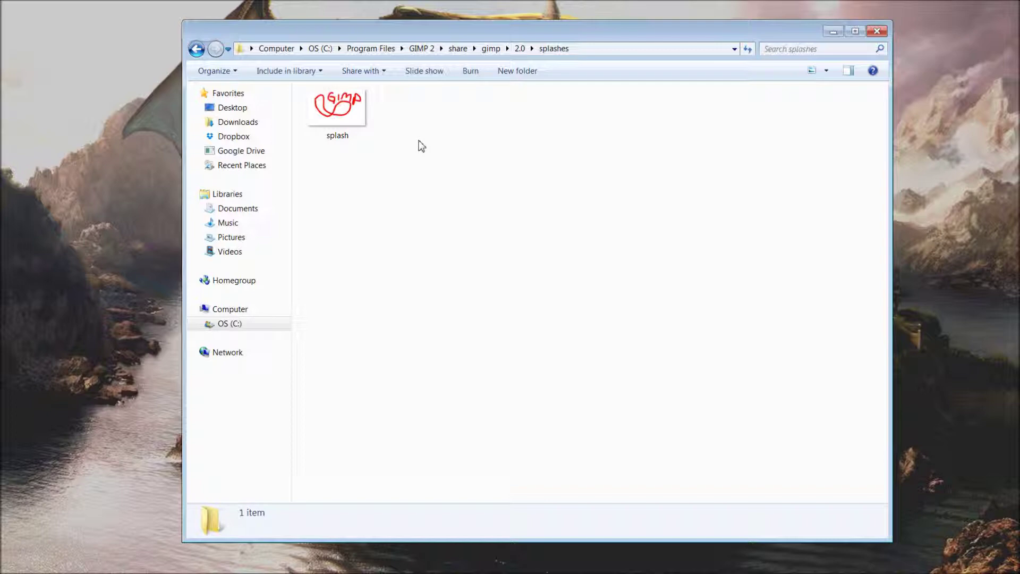
pyautogui.click(196, 48)
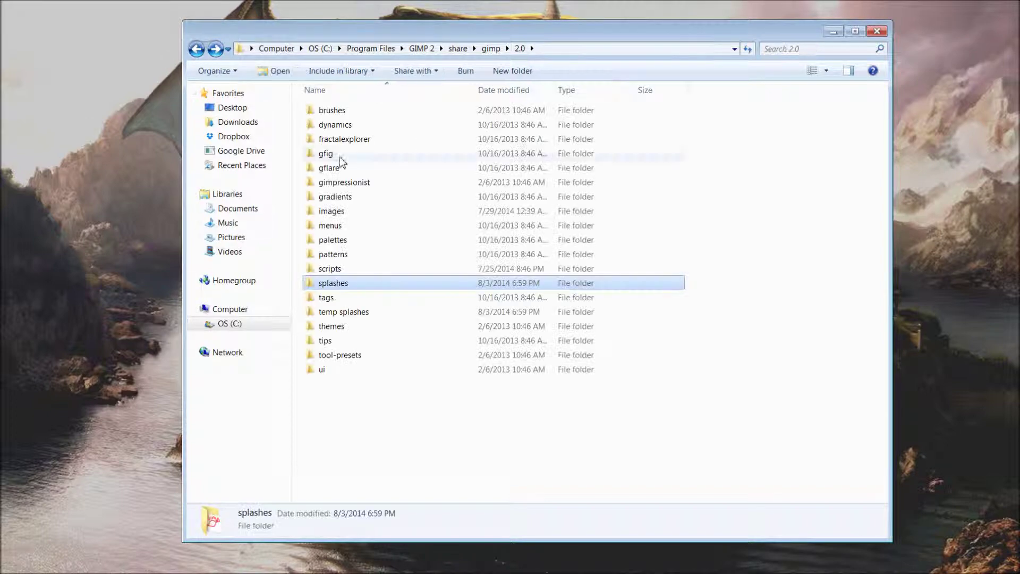
pyautogui.doubleClick(351, 214)
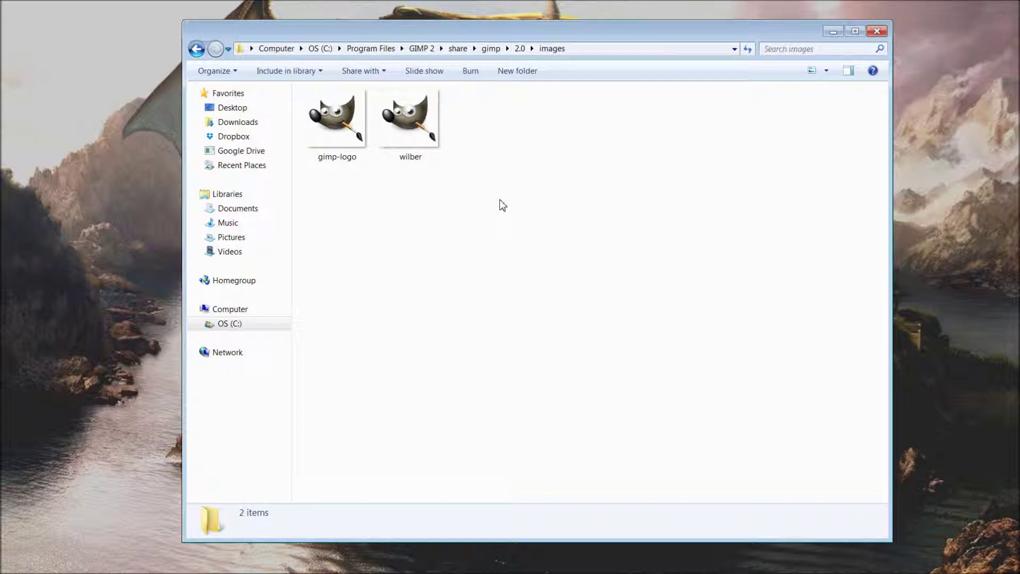
pyautogui.click(876, 31)
# Quit GIMP without saving the untitled image, relaunch it and dismiss the plug-in error
pyautogui.rightClick(327, 562)
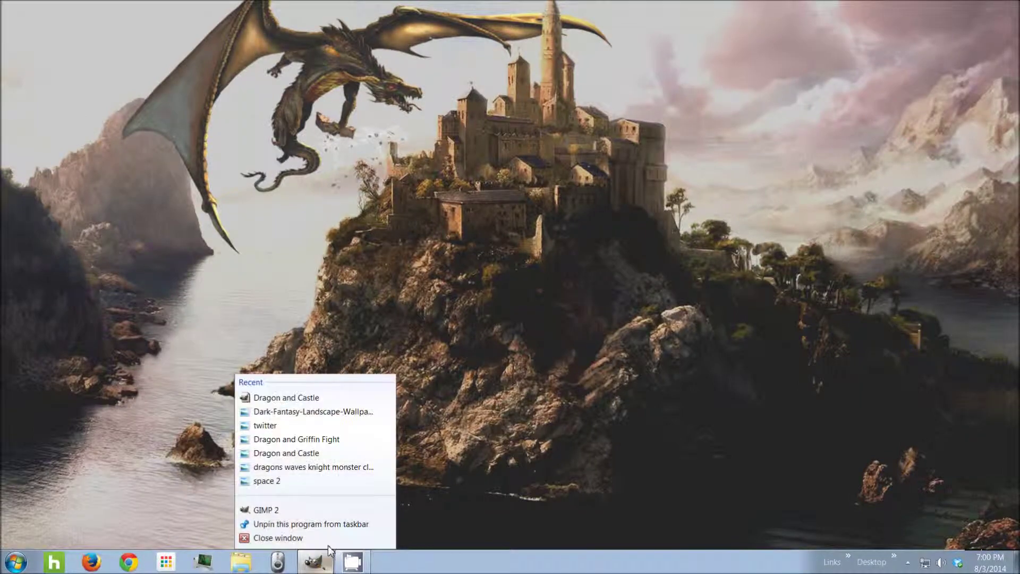
pyautogui.click(323, 537)
pyautogui.click(205, 142)
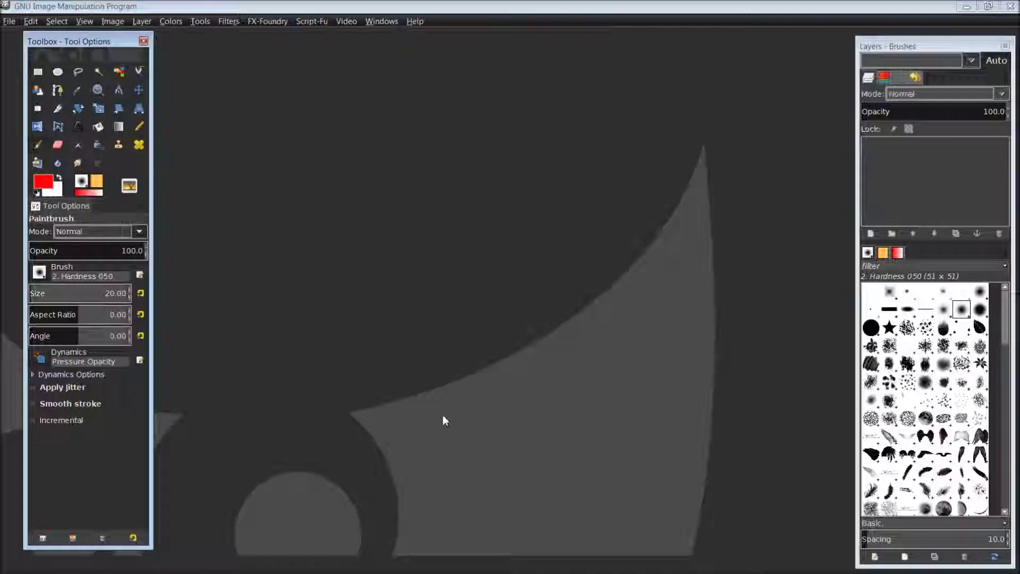
pyautogui.click(1010, 6)
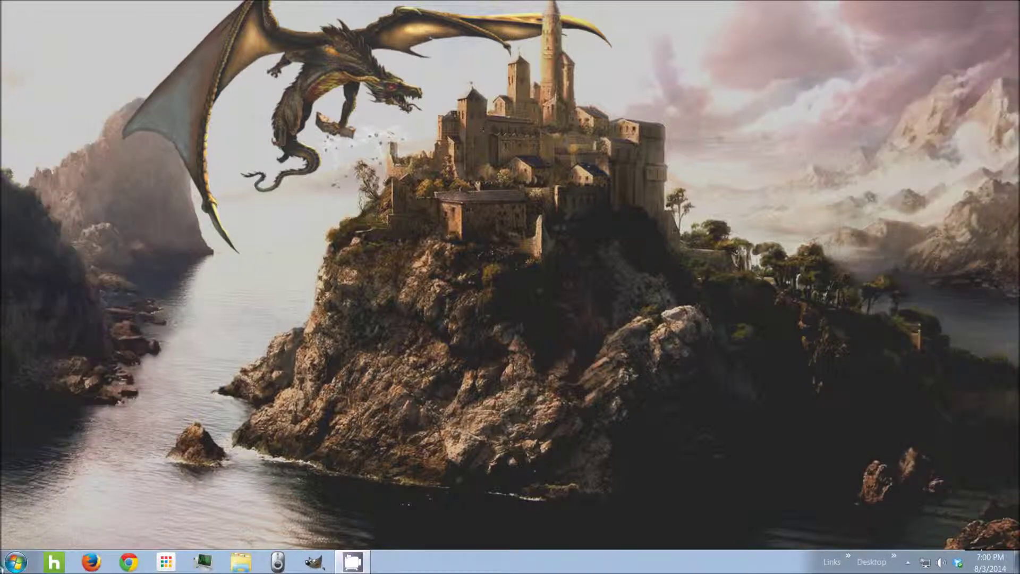
pyautogui.click(327, 557)
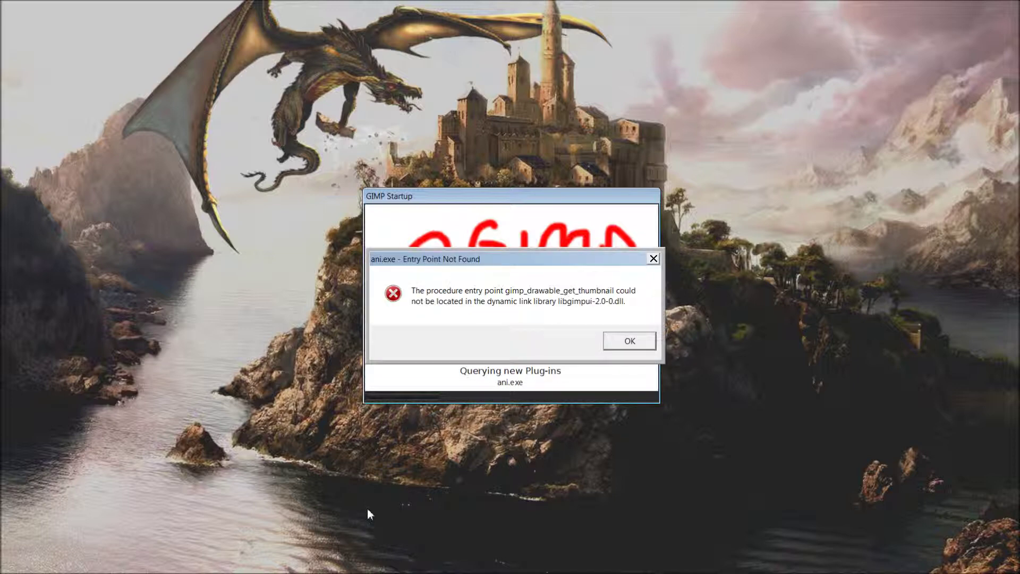
pyautogui.press('Return')
pyautogui.press('Return')
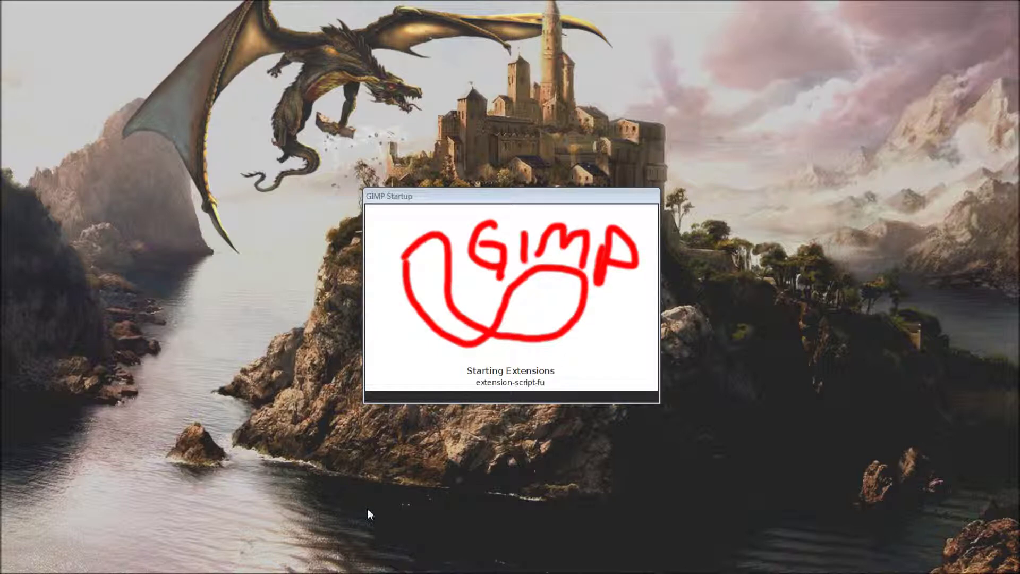